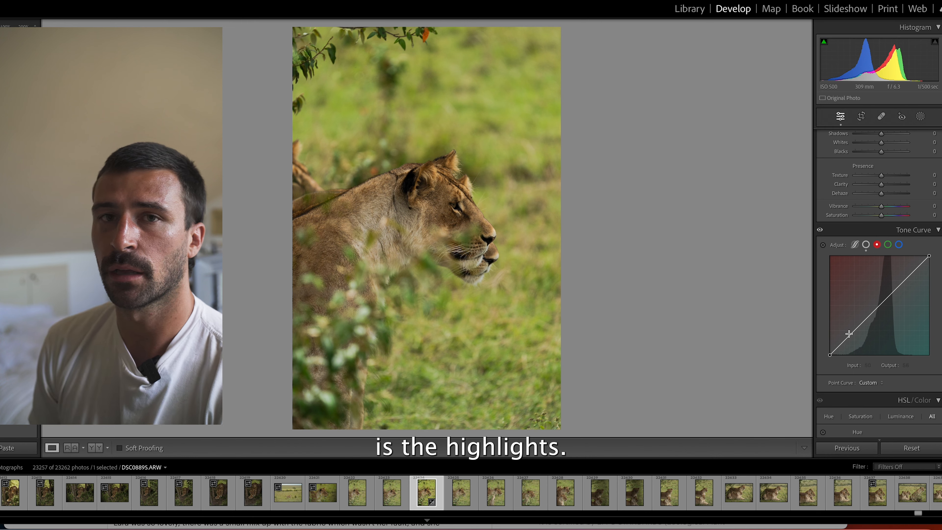
Anchor the red tone curve with a shadow point at 57/58 and a highlight point at 195/195.
{"action": "left_click", "coordinate": [852, 333]}
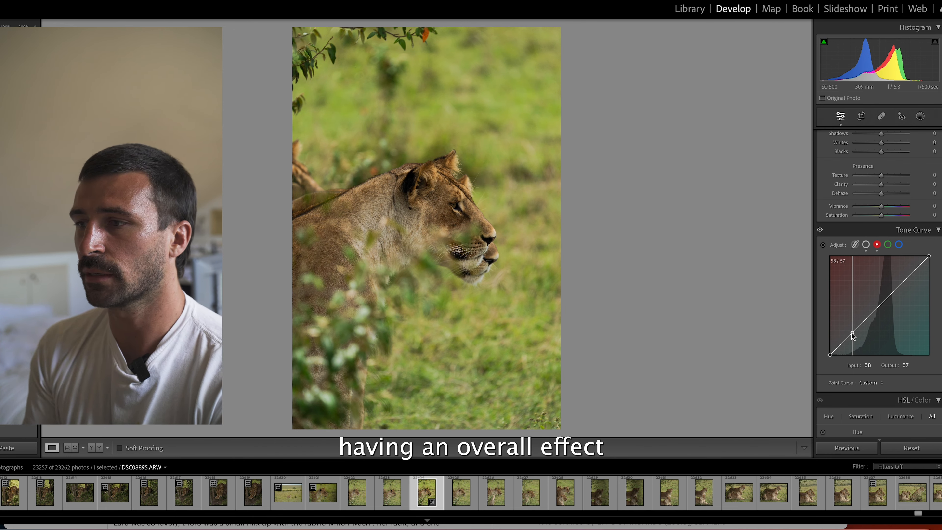
{"action": "left_click_drag", "start_coordinate": [852, 333], "coordinate": [851, 333]}
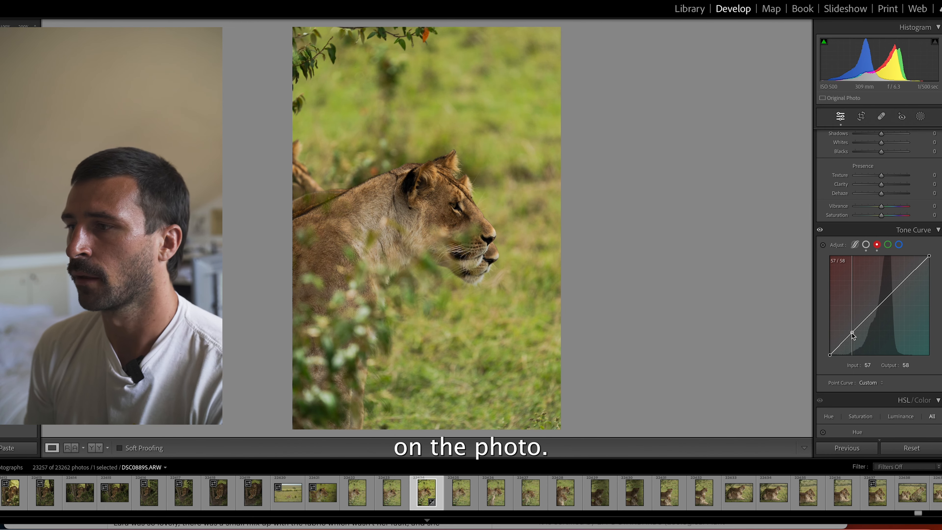
{"action": "left_click", "coordinate": [904, 279]}
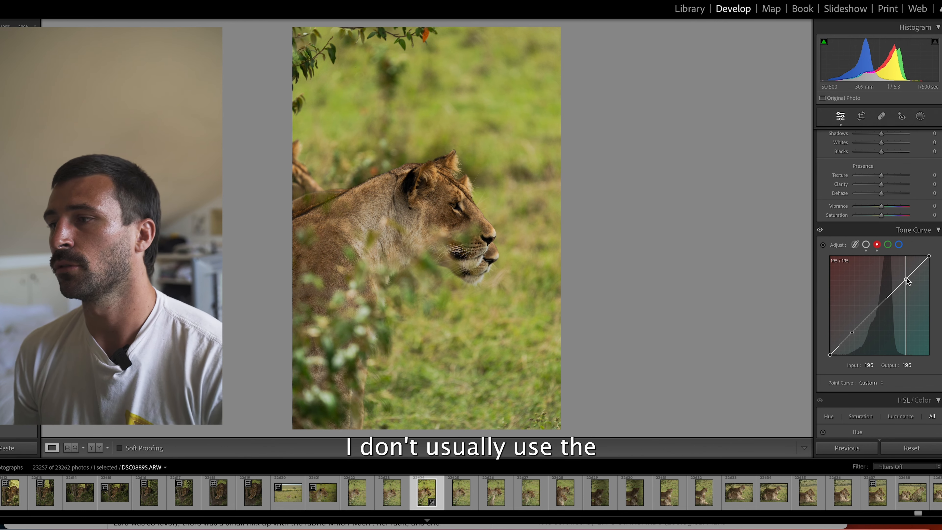
Anchor the green tone curve with a shadow point at 64/64 and a highlight point at about 200/200.
{"action": "left_click", "coordinate": [887, 245]}
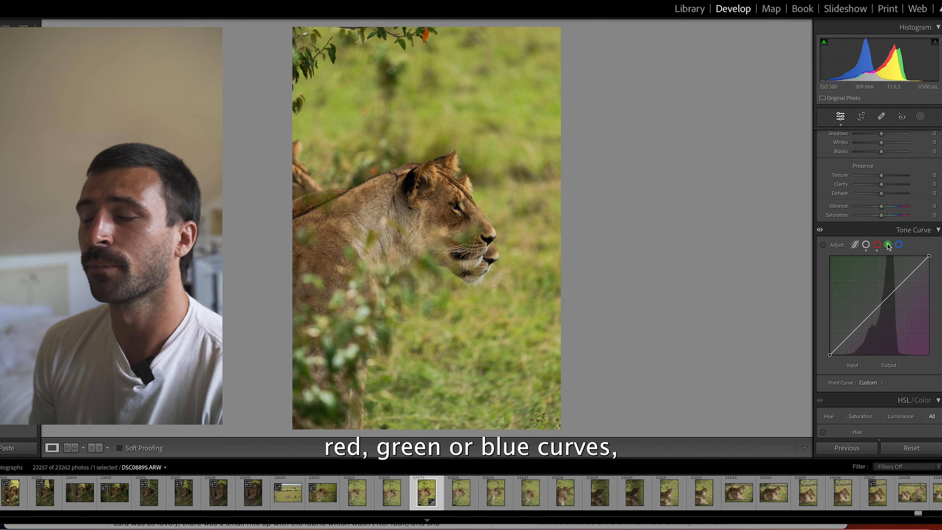
{"action": "left_click_drag", "start_coordinate": [854, 330], "coordinate": [854, 331]}
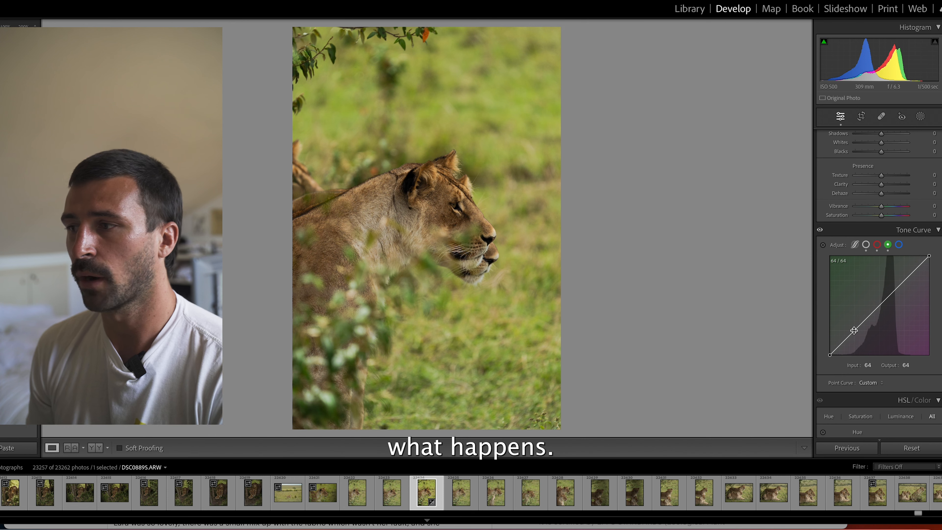
{"action": "left_click_drag", "start_coordinate": [907, 280], "coordinate": [908, 276]}
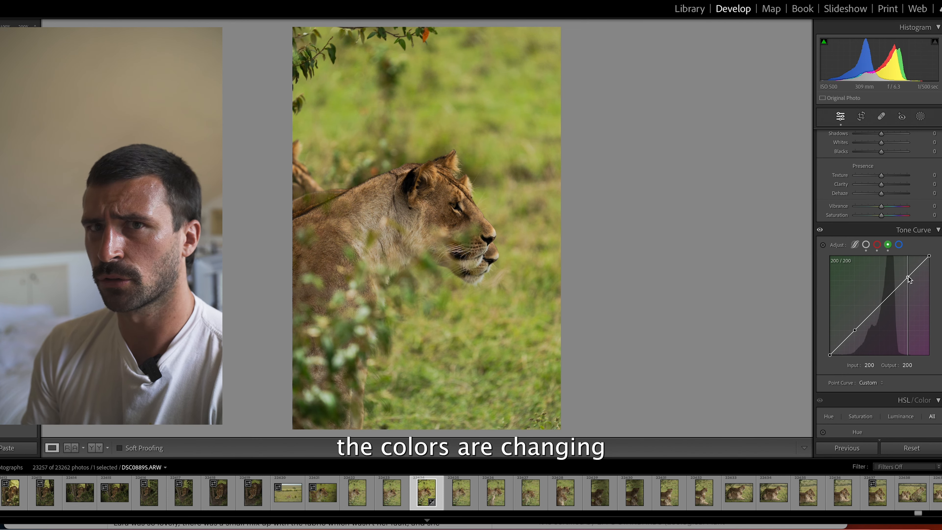
Add points to the blue tone curve at 61/62 and 205/209, and return to the combined point curve.
{"action": "left_click", "coordinate": [899, 245]}
{"action": "left_click_drag", "start_coordinate": [852, 333], "coordinate": [853, 331]}
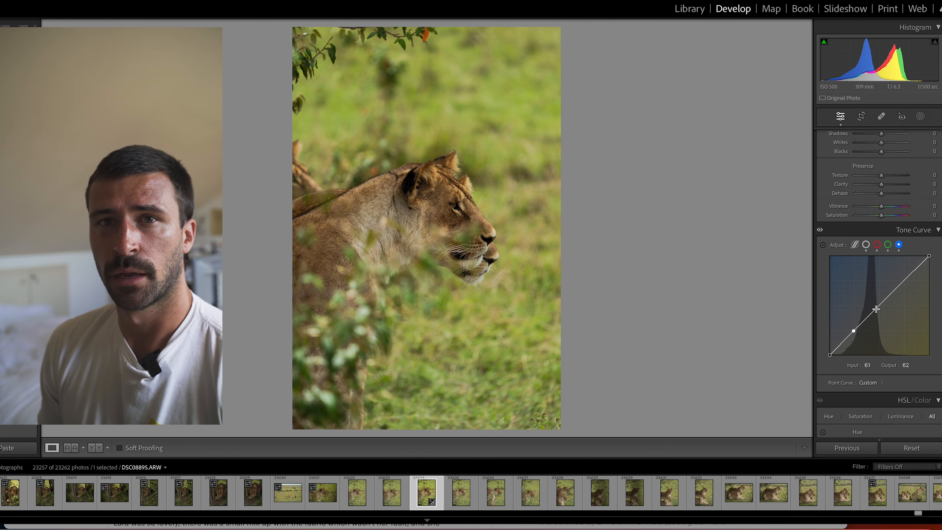
{"action": "left_click", "coordinate": [907, 278]}
{"action": "left_click_drag", "start_coordinate": [908, 279], "coordinate": [910, 274]}
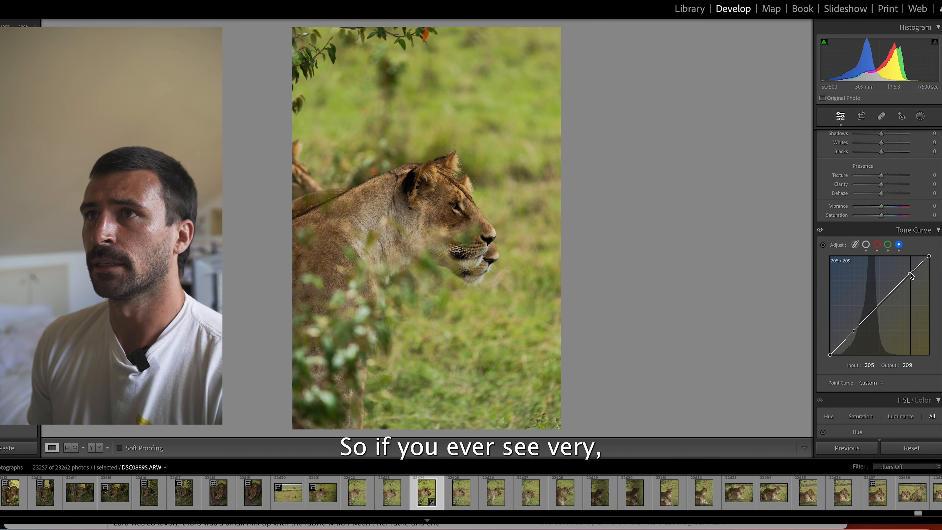
{"action": "left_click", "coordinate": [866, 245]}
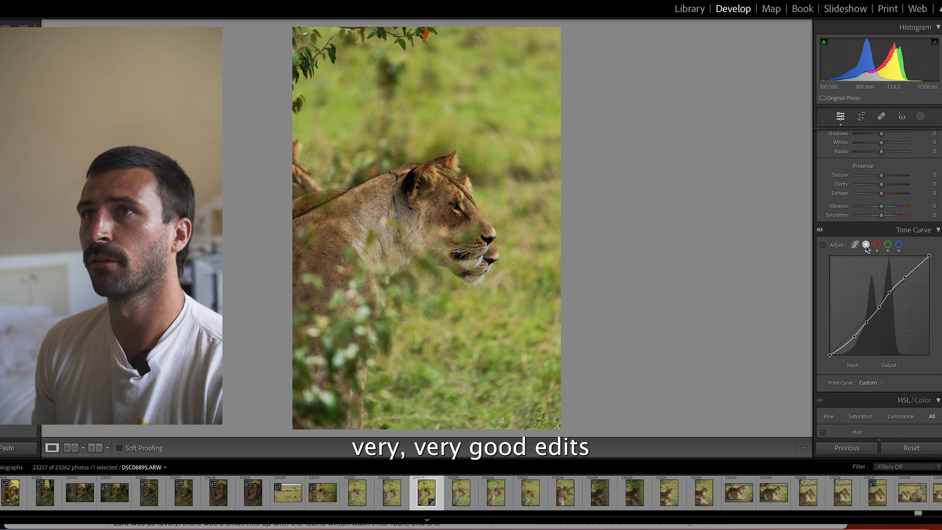
Set Exposure to +0.05, Contrast +8, Highlights +16, Shadows −18, Whites +13 and the white balance Temp to 5,759.
{"action": "scroll", "coordinate": [885, 218], "scroll_direction": "up", "scroll_amount": 5}
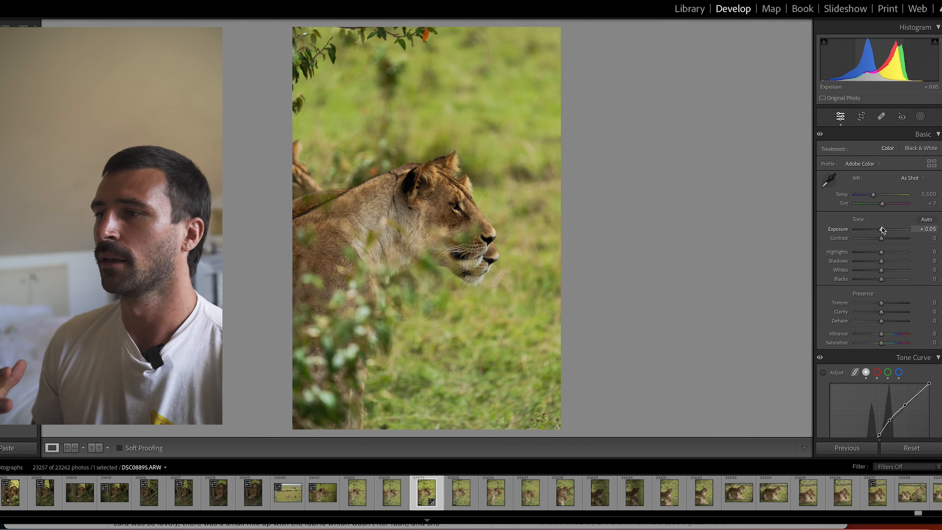
{"action": "left_click_drag", "start_coordinate": [881, 228], "coordinate": [885, 270]}
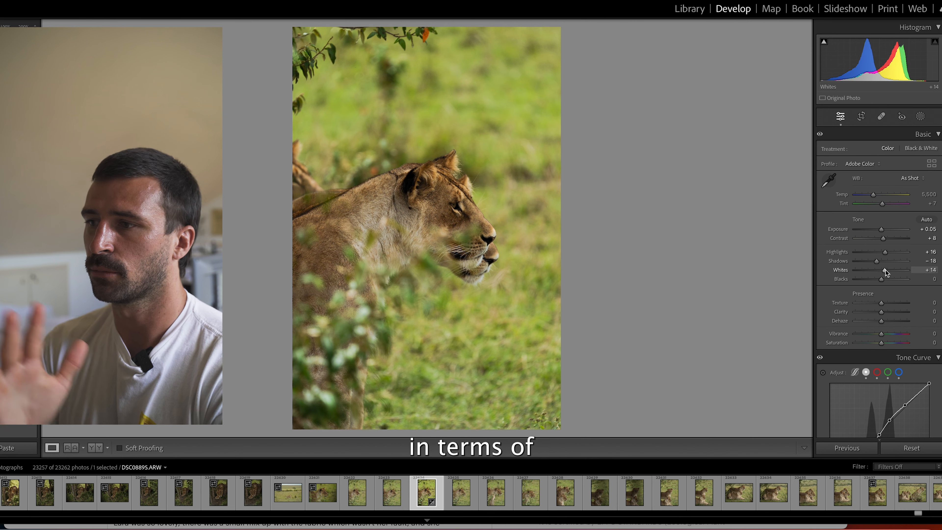
{"action": "left_click_drag", "start_coordinate": [873, 195], "coordinate": [874, 195]}
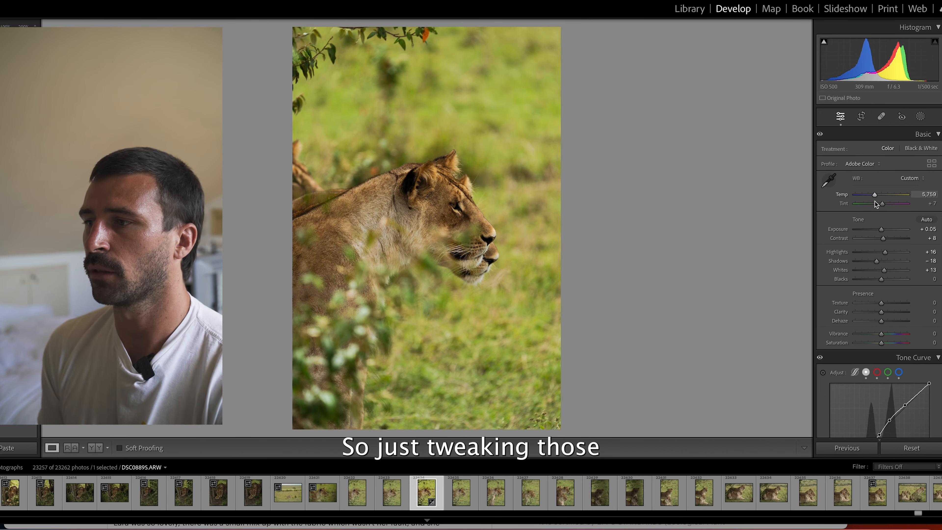
Set Vibrance to +3, Saturation +7, Texture +8, Clarity +7 and Dehaze −2.
{"action": "scroll", "coordinate": [889, 350], "scroll_direction": "down", "scroll_amount": 1}
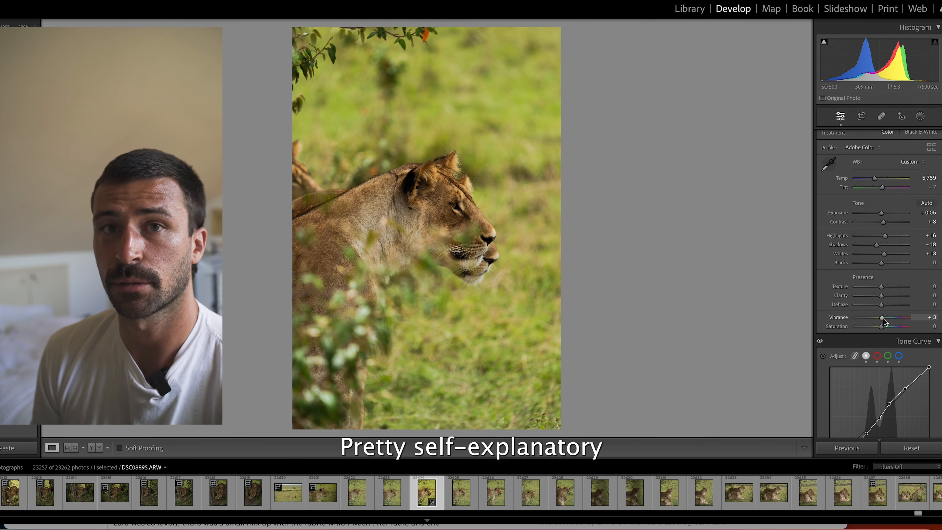
{"action": "left_click_drag", "start_coordinate": [881, 326], "coordinate": [883, 327]}
{"action": "left_click_drag", "start_coordinate": [880, 286], "coordinate": [883, 287]}
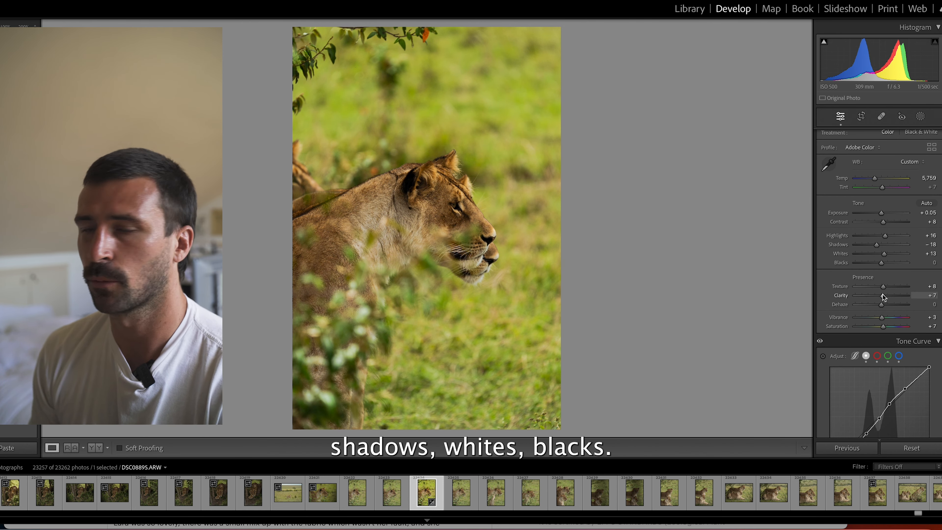
{"action": "left_click_drag", "start_coordinate": [882, 305], "coordinate": [880, 307]}
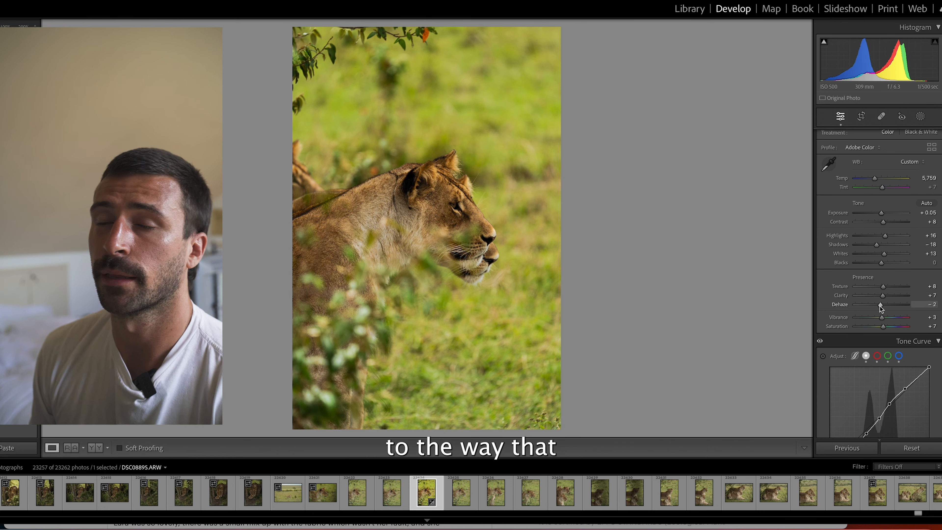
Shift the HSL hues to Orange −4, Yellow +1 and Green +9, resetting the other tested hues.
{"action": "scroll", "coordinate": [886, 304], "scroll_direction": "down", "scroll_amount": 10}
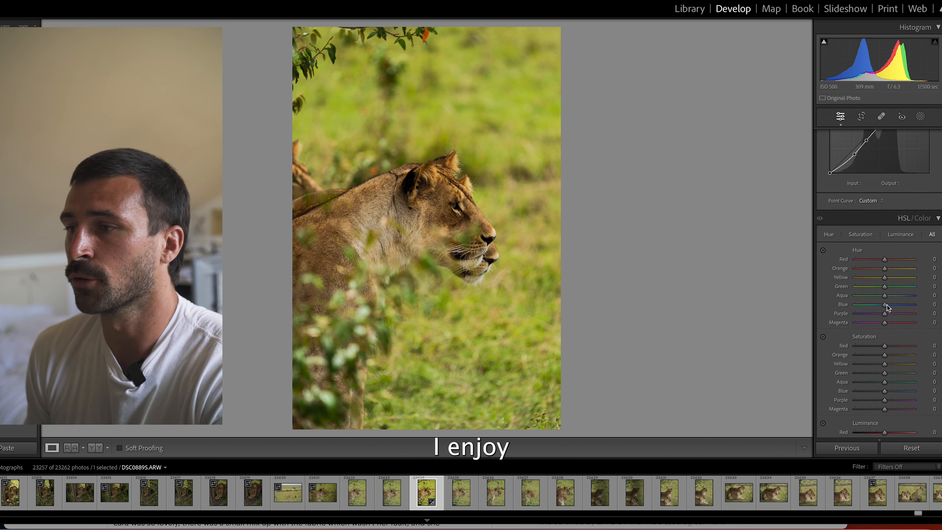
{"action": "scroll", "coordinate": [887, 304], "scroll_direction": "down", "scroll_amount": 2}
{"action": "left_click_drag", "start_coordinate": [884, 239], "coordinate": [864, 296]}
{"action": "double_click", "coordinate": [890, 242]}
{"action": "double_click", "coordinate": [886, 284]}
{"action": "double_click", "coordinate": [883, 296]}
Set the HSL saturation to Orange +6, Yellow −7 and Green −15, leaving Red and Aqua at 0.
{"action": "scroll", "coordinate": [885, 308], "scroll_direction": "down", "scroll_amount": 3}
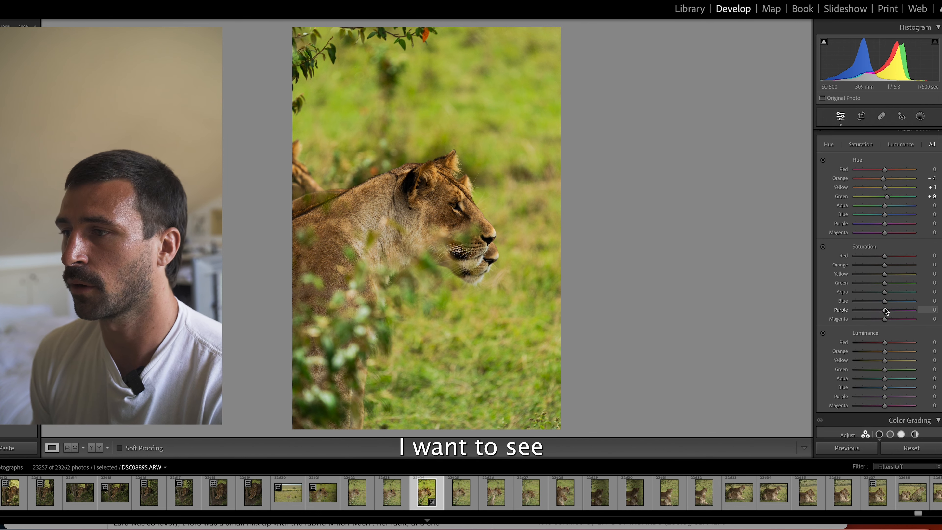
{"action": "left_click_drag", "start_coordinate": [885, 255], "coordinate": [880, 285]}
{"action": "double_click", "coordinate": [884, 255]}
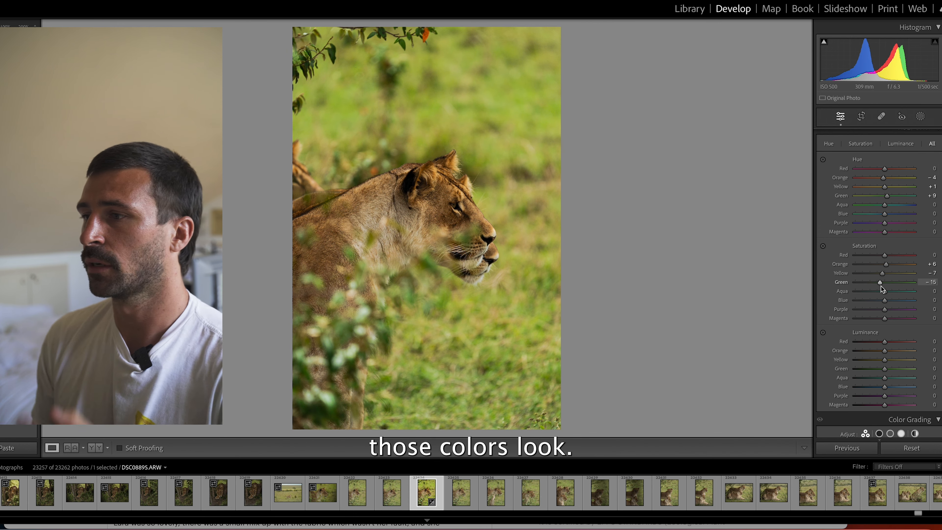
{"action": "scroll", "coordinate": [882, 293], "scroll_direction": "down", "scroll_amount": 2}
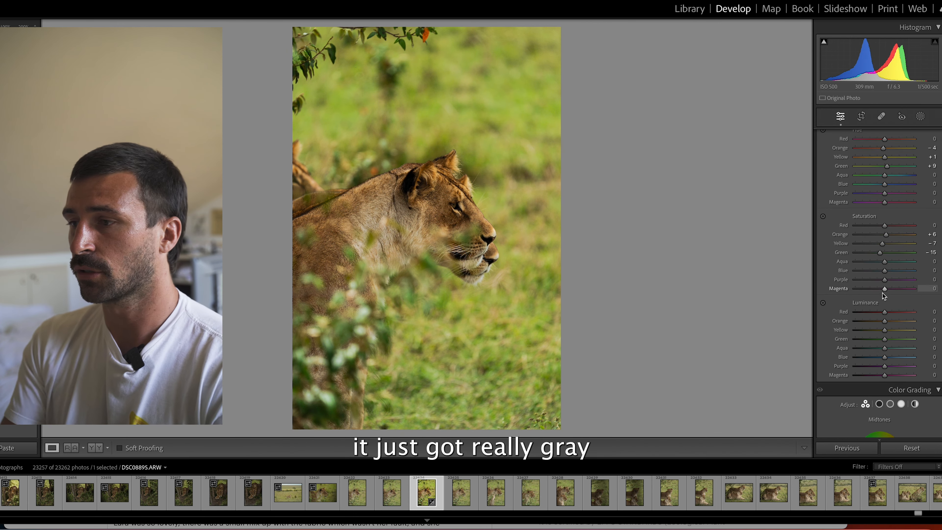
{"action": "double_click", "coordinate": [882, 259]}
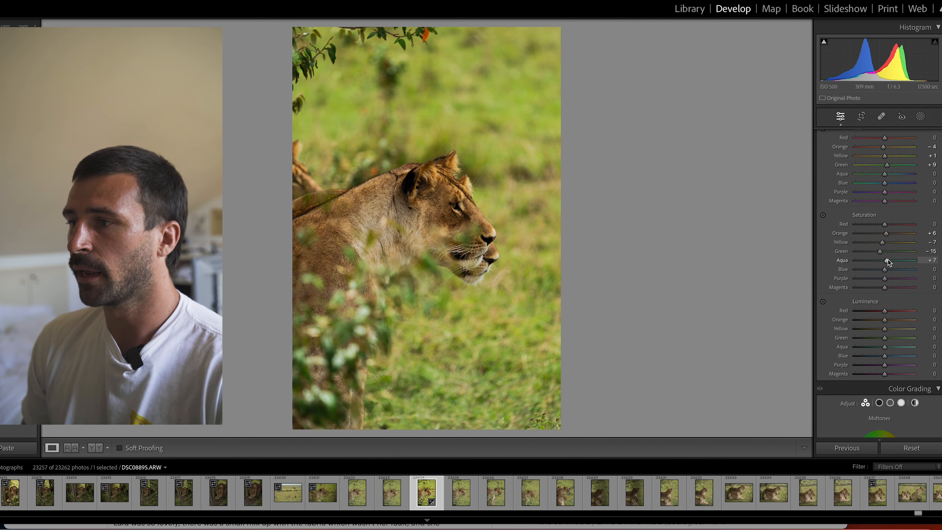
Set the HSL luminance to Orange +24, Yellow +3 and Green −1.
{"action": "scroll", "coordinate": [879, 271], "scroll_direction": "down", "scroll_amount": 6}
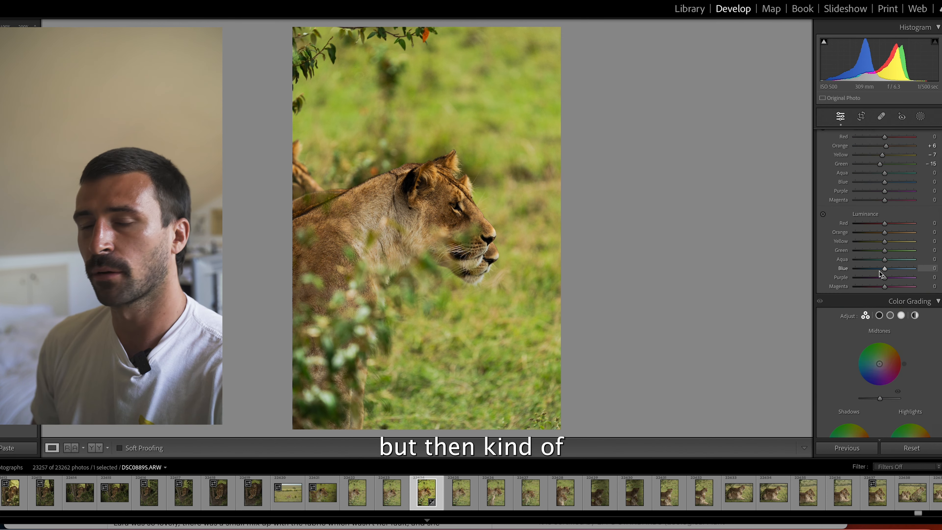
{"action": "left_click_drag", "start_coordinate": [885, 218], "coordinate": [884, 247]}
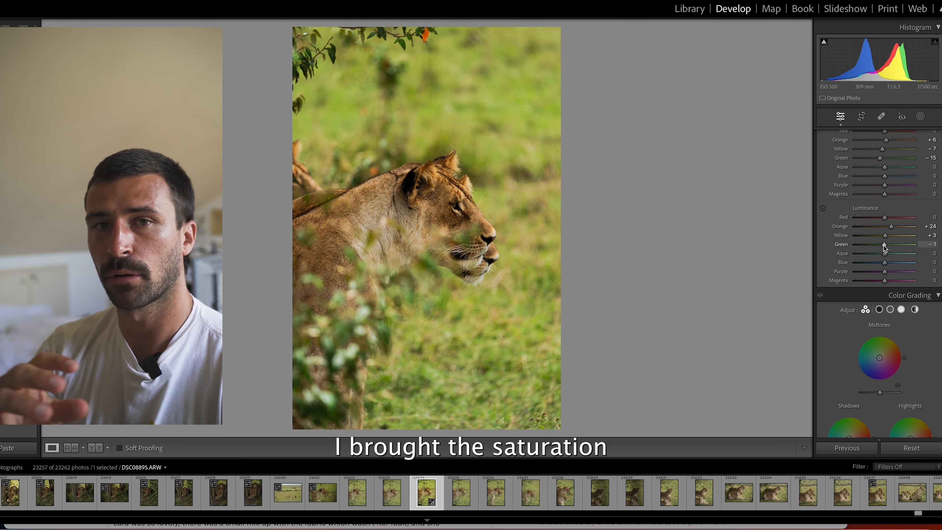
Color grade the photo with faint blue midtones, faint red shadows, and highlights at hue 39, saturation 2.
{"action": "scroll", "coordinate": [884, 259], "scroll_direction": "down", "scroll_amount": 3}
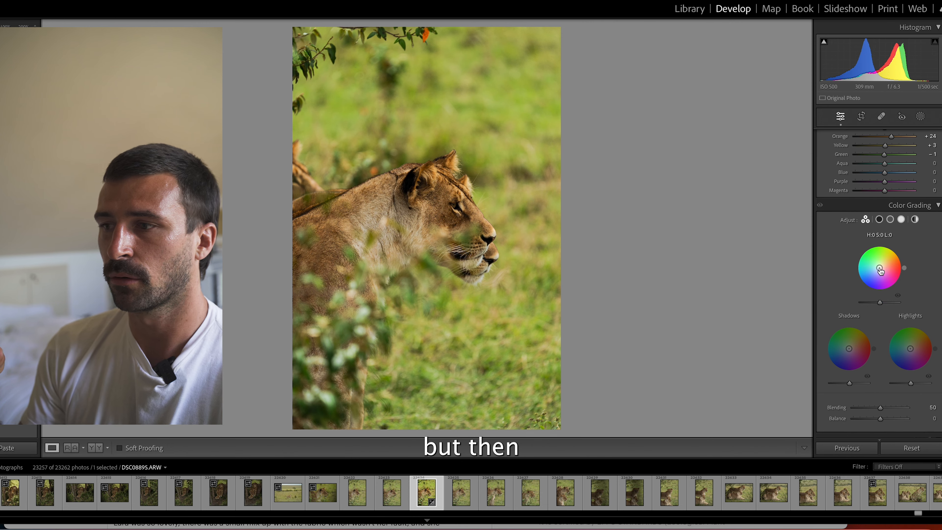
{"action": "mouse_move", "coordinate": [879, 259]}
{"action": "left_mouse_down"}
{"action": "mouse_move", "coordinate": [864, 287]}
{"action": "mouse_move", "coordinate": [859, 252]}
{"action": "mouse_move", "coordinate": [866, 288]}
{"action": "mouse_move", "coordinate": [879, 267]}
{"action": "left_mouse_up"}
{"action": "scroll", "coordinate": [879, 268], "scroll_direction": "down", "scroll_amount": 3}
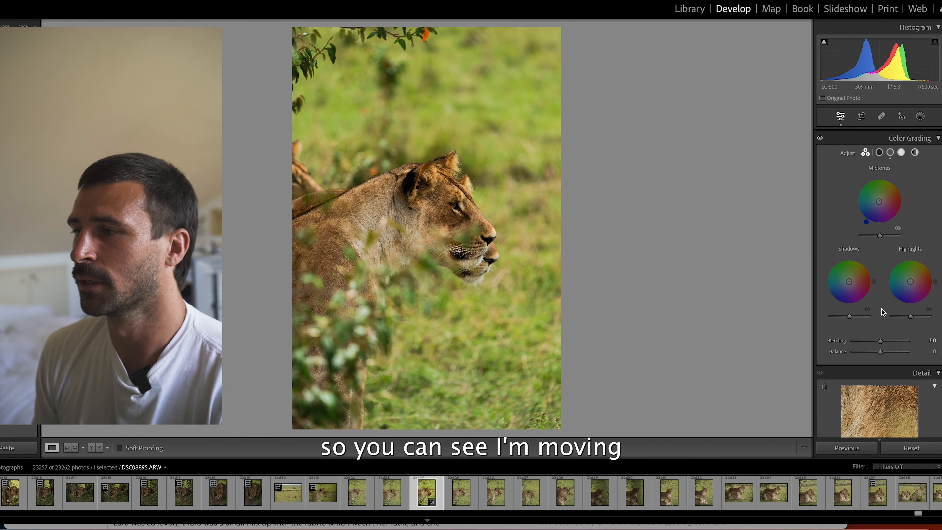
{"action": "left_click_drag", "start_coordinate": [853, 279], "coordinate": [838, 303]}
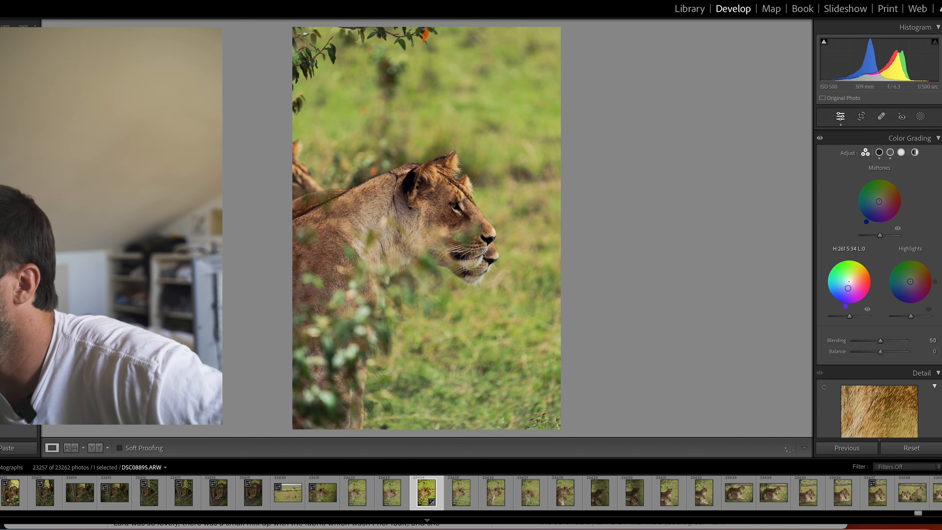
{"action": "left_click_drag", "start_coordinate": [838, 304], "coordinate": [873, 276]}
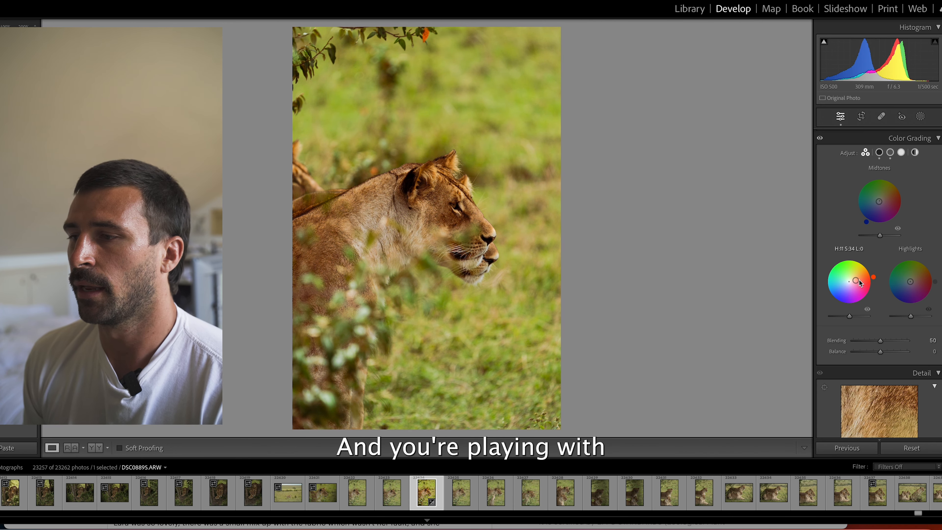
{"action": "left_click_drag", "start_coordinate": [850, 281], "coordinate": [849, 281]}
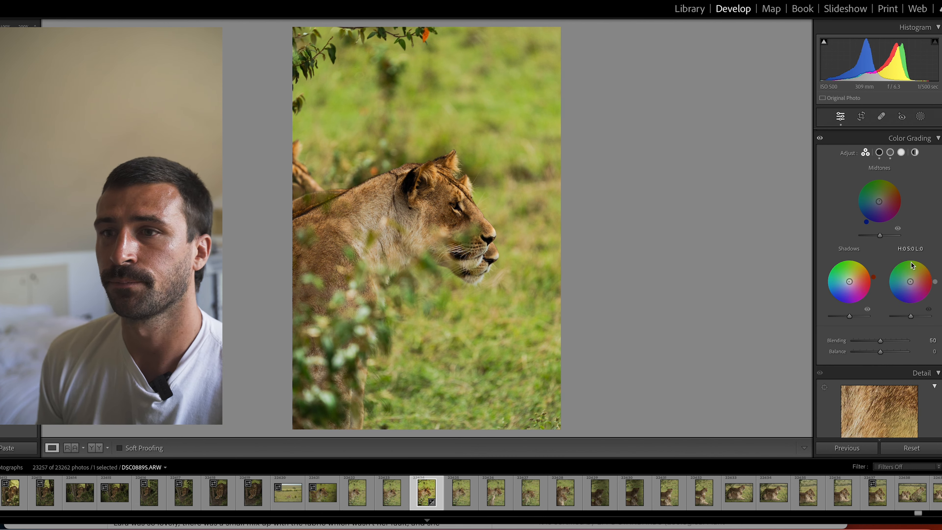
{"action": "mouse_move", "coordinate": [910, 274]}
{"action": "left_mouse_down"}
{"action": "mouse_move", "coordinate": [918, 283]}
{"action": "mouse_move", "coordinate": [909, 288]}
{"action": "mouse_move", "coordinate": [905, 276]}
{"action": "mouse_move", "coordinate": [930, 269]}
{"action": "mouse_move", "coordinate": [911, 281]}
{"action": "left_mouse_up"}
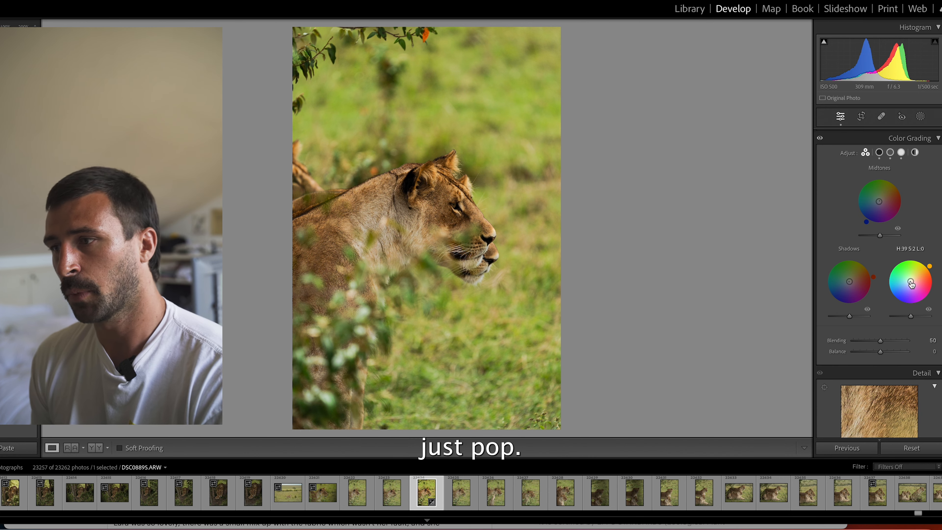
Compare the edited lioness photo with its unedited version several times.
{"action": "key", "text": "backslash"}
{"action": "key", "text": "backslash"}
{"action": "key", "text": "backslash"}
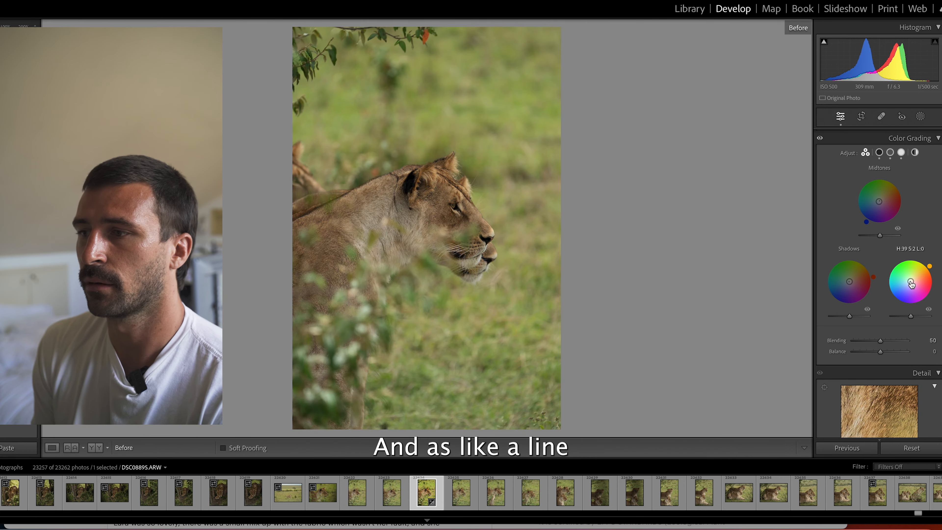
{"action": "key", "text": "backslash"}
{"action": "key", "text": "backslash"}
{"action": "key", "text": "backslash"}
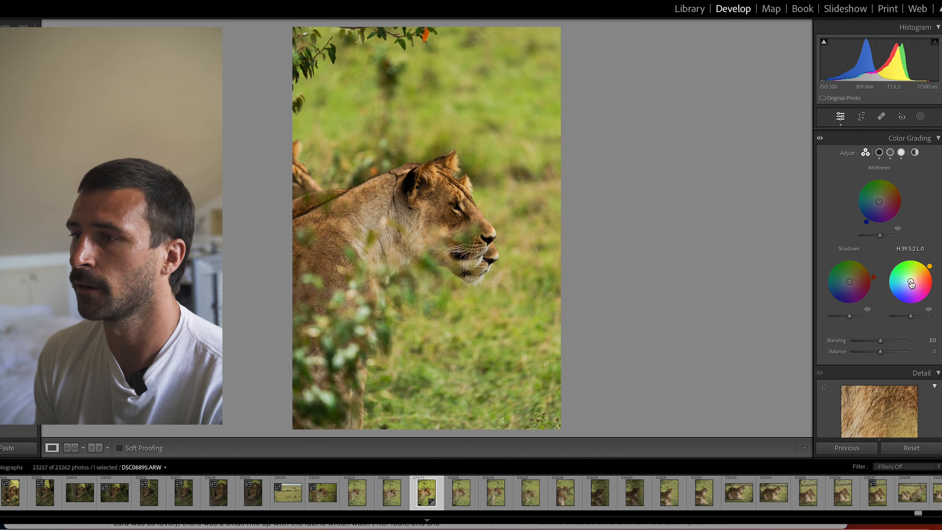
{"action": "key", "text": "backslash"}
{"action": "key", "text": "backslash"}
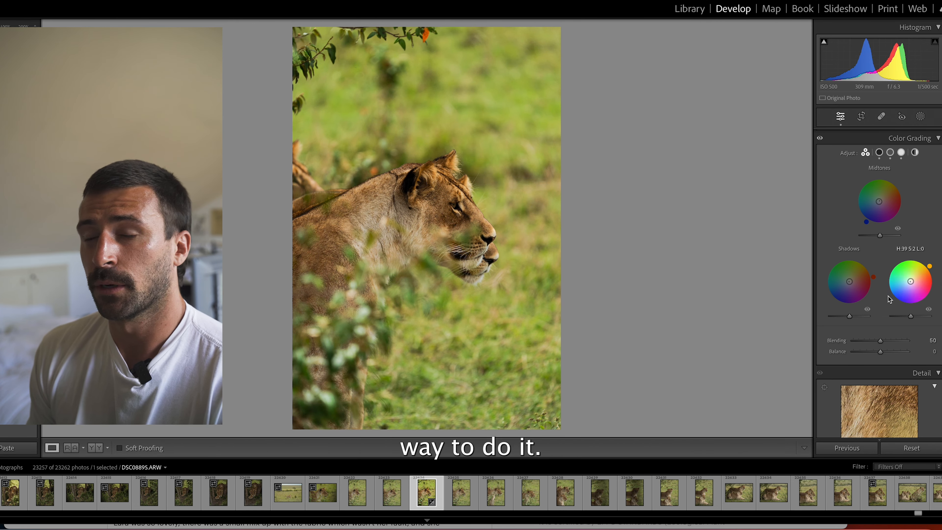
Create a linear gradient mask running from the grass below the lioness up to her head.
{"action": "scroll", "coordinate": [888, 296], "scroll_direction": "down", "scroll_amount": 5}
{"action": "scroll", "coordinate": [886, 317], "scroll_direction": "up", "scroll_amount": 10}
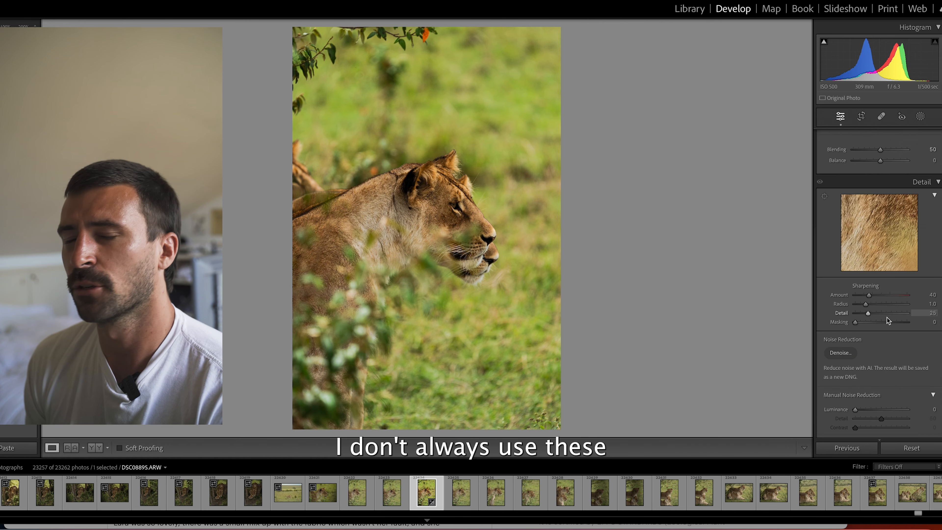
{"action": "left_click", "coordinate": [920, 116]}
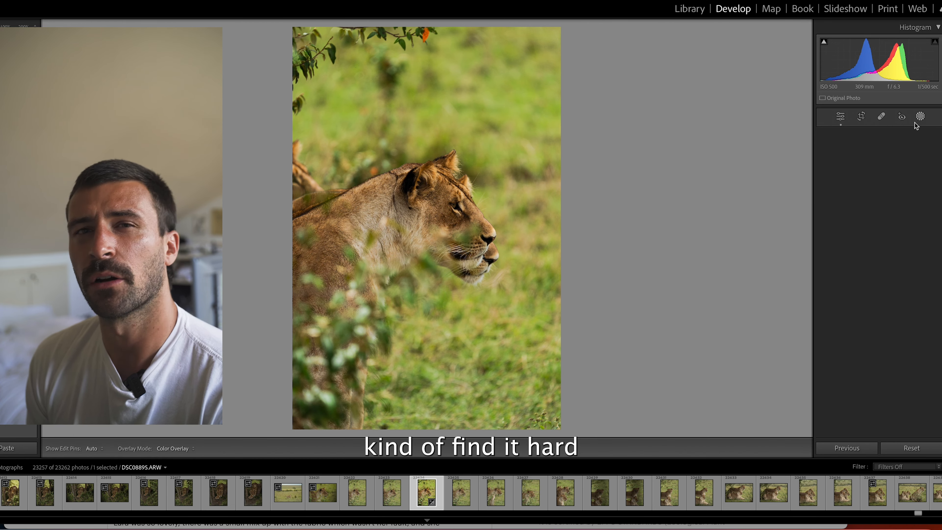
{"action": "left_click", "coordinate": [853, 221]}
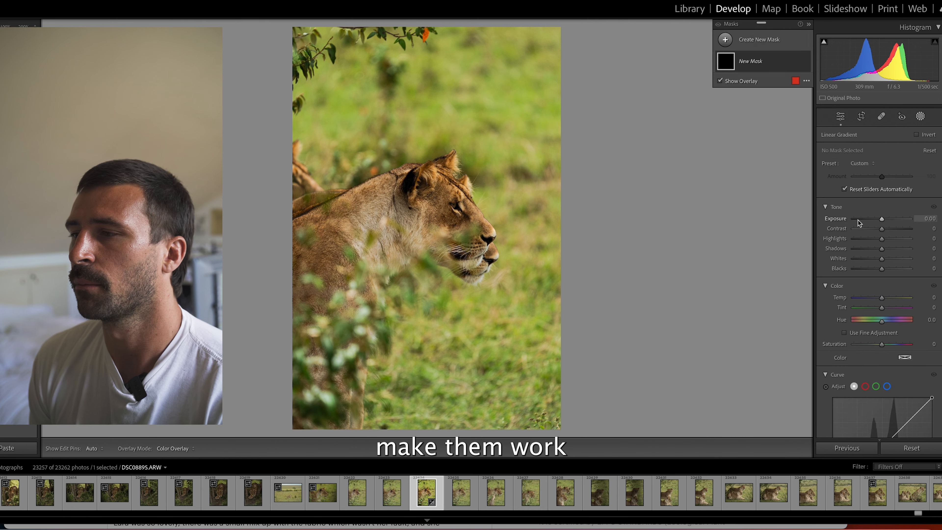
{"action": "left_click_drag", "start_coordinate": [504, 409], "coordinate": [427, 223]}
Darken the linear gradient to Exposure −1.01, and adjust its extent and position over the lower part of the photo.
{"action": "left_click_drag", "start_coordinate": [882, 218], "coordinate": [873, 219]}
{"action": "left_click_drag", "start_coordinate": [502, 407], "coordinate": [515, 439]}
{"action": "left_click_drag", "start_coordinate": [473, 336], "coordinate": [449, 306]}
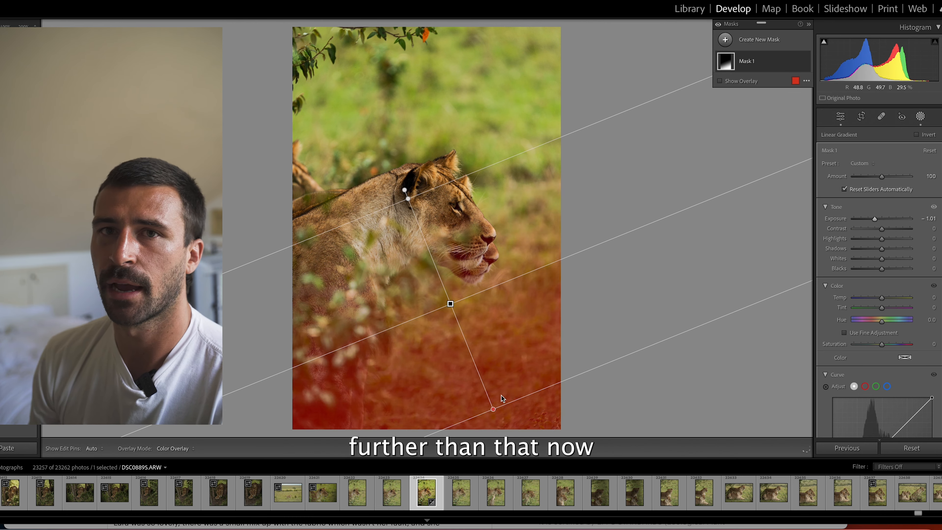
Stretch the darkening linear gradient past the photo's lower edge and shift it slightly further down.
{"action": "left_click_drag", "start_coordinate": [492, 410], "coordinate": [544, 457]}
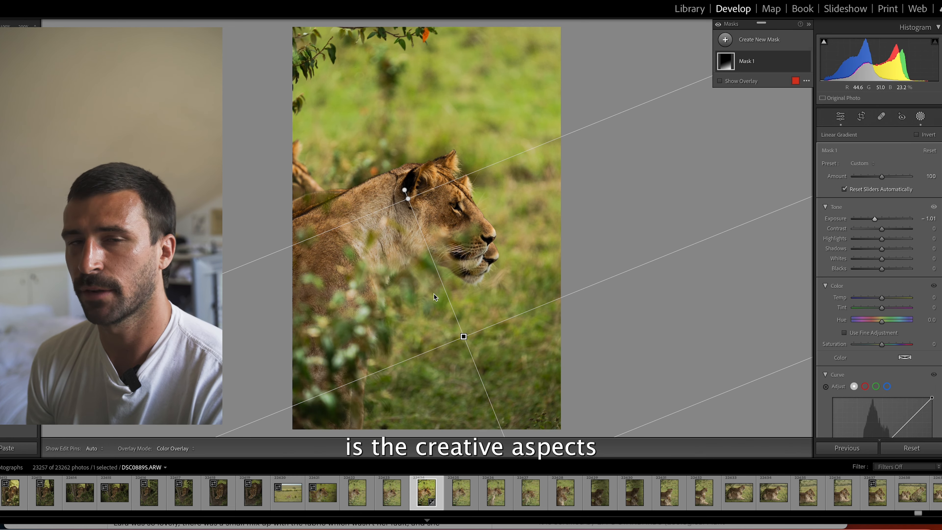
{"action": "left_click_drag", "start_coordinate": [464, 336], "coordinate": [473, 354]}
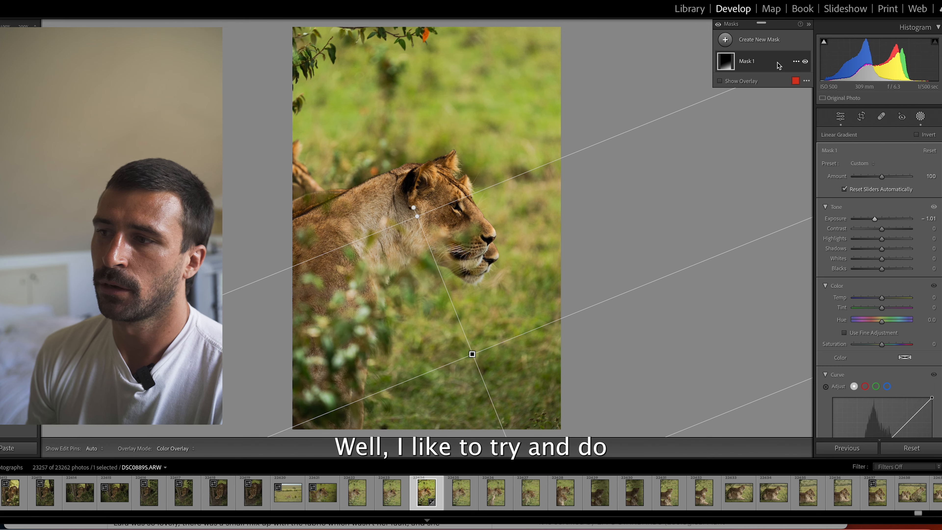
Add a linear gradient mask from beyond the photo's upper-right edge to the lioness's shoulder, with Exposure 0.44 and Temp 8.
{"action": "left_click", "coordinate": [772, 42]}
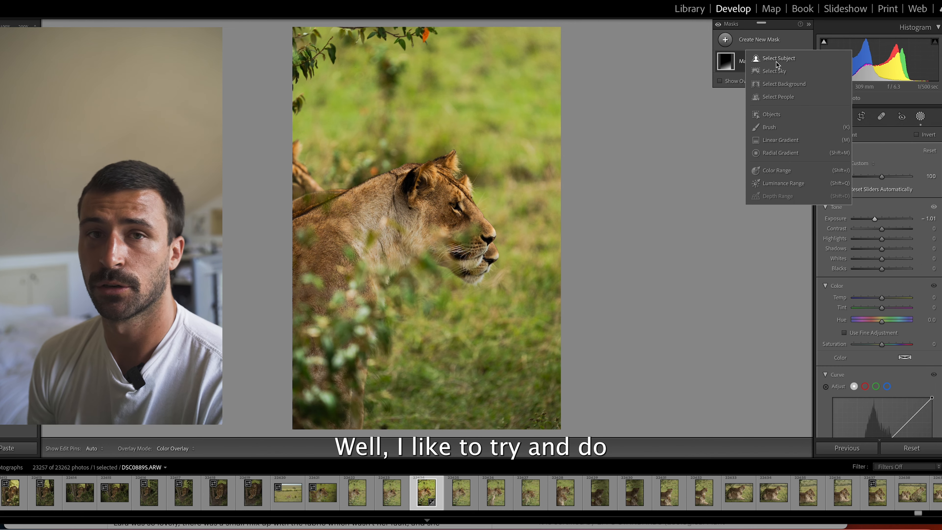
{"action": "left_click", "coordinate": [777, 140]}
{"action": "left_click_drag", "start_coordinate": [583, 94], "coordinate": [330, 259]}
{"action": "left_click_drag", "start_coordinate": [882, 219], "coordinate": [884, 217]}
{"action": "left_click_drag", "start_coordinate": [882, 297], "coordinate": [883, 298]}
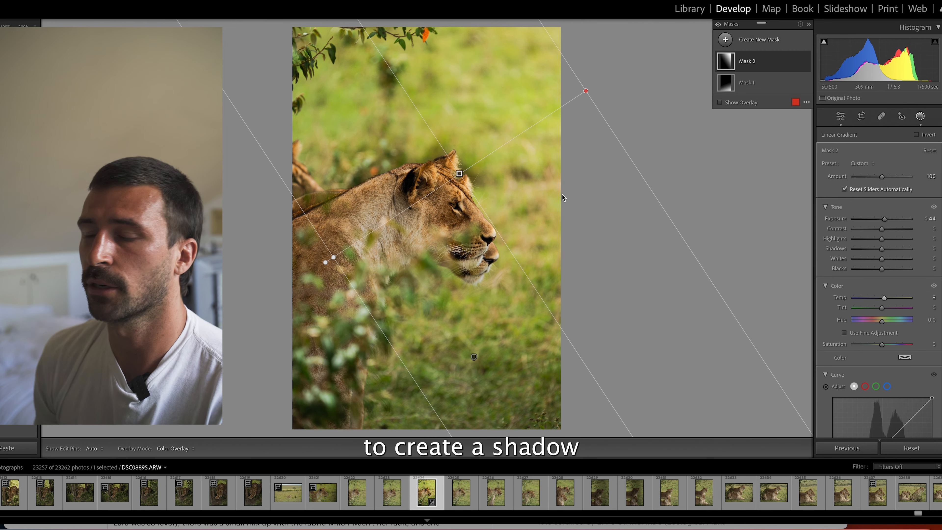
{"action": "left_click_drag", "start_coordinate": [459, 173], "coordinate": [460, 181]}
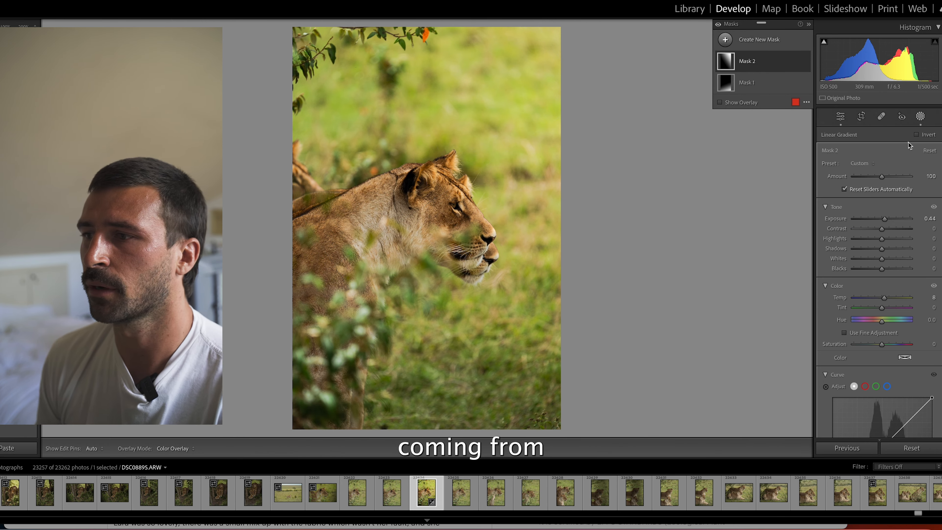
{"action": "left_click", "coordinate": [920, 118]}
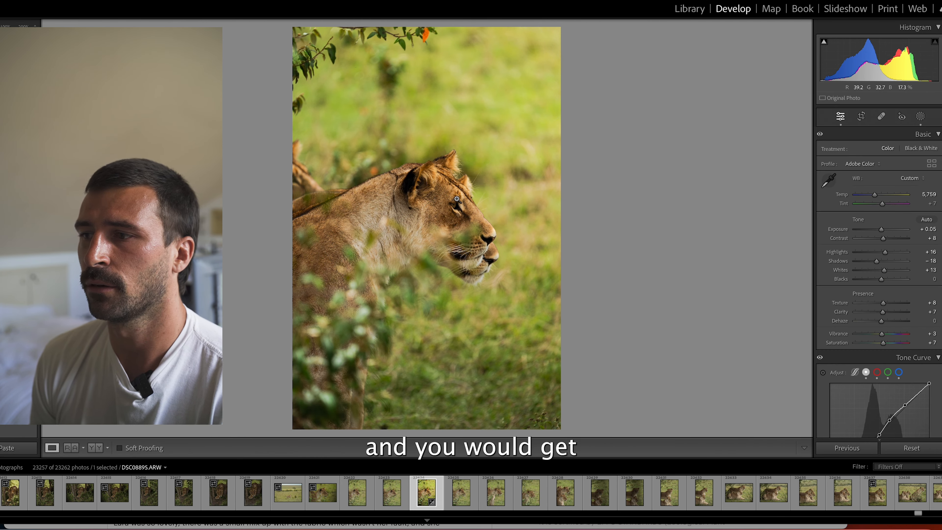
Add a small radial gradient mask over the lioness's eye with Exposure 0.75, Temp 18 and Saturation 20.
{"action": "left_click", "coordinate": [457, 199]}
{"action": "left_click", "coordinate": [921, 116]}
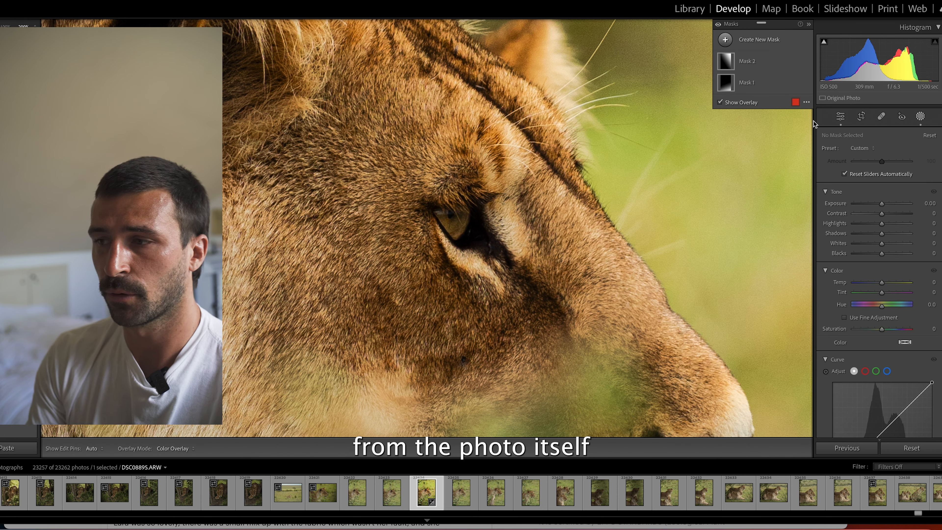
{"action": "left_click", "coordinate": [756, 40]}
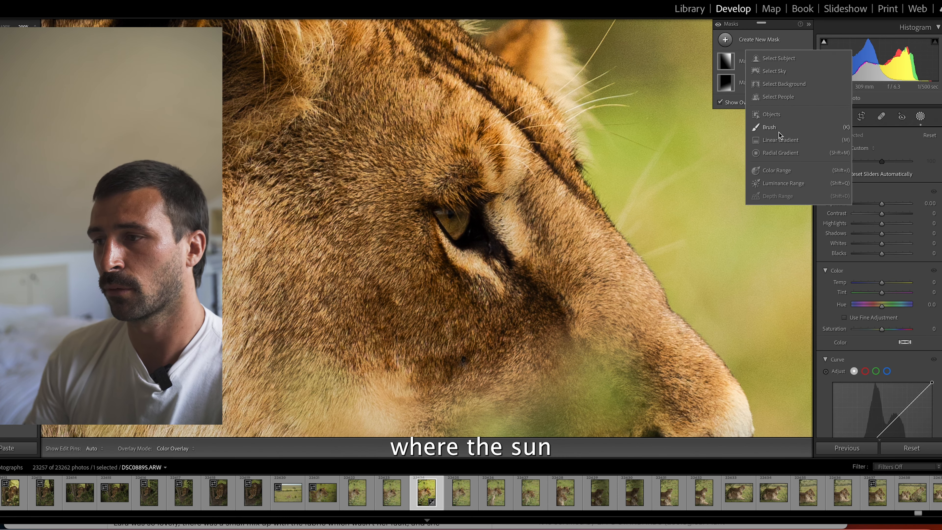
{"action": "left_click", "coordinate": [771, 153]}
{"action": "mouse_move", "coordinate": [448, 215]}
{"action": "left_mouse_down"}
{"action": "mouse_move", "coordinate": [465, 234]}
{"action": "mouse_move", "coordinate": [453, 218]}
{"action": "mouse_move", "coordinate": [431, 222]}
{"action": "mouse_move", "coordinate": [479, 225]}
{"action": "mouse_move", "coordinate": [478, 241]}
{"action": "mouse_move", "coordinate": [445, 233]}
{"action": "mouse_move", "coordinate": [452, 222]}
{"action": "left_mouse_up"}
{"action": "left_click_drag", "start_coordinate": [879, 233], "coordinate": [887, 234]}
{"action": "left_click_drag", "start_coordinate": [883, 311], "coordinate": [887, 311]}
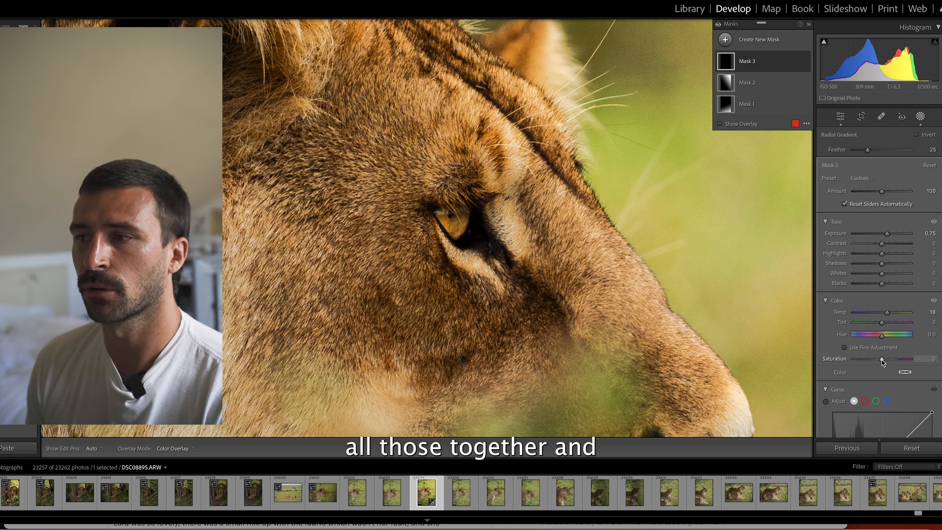
{"action": "left_click_drag", "start_coordinate": [882, 359], "coordinate": [857, 359]}
Give the eye mask a gentle S-shaped curve with its upper point at 198 to 208, set Texture to 8 and slightly raise Clarity.
{"action": "scroll", "coordinate": [871, 363], "scroll_direction": "down", "scroll_amount": 5}
{"action": "left_click_drag", "start_coordinate": [909, 306], "coordinate": [910, 301]}
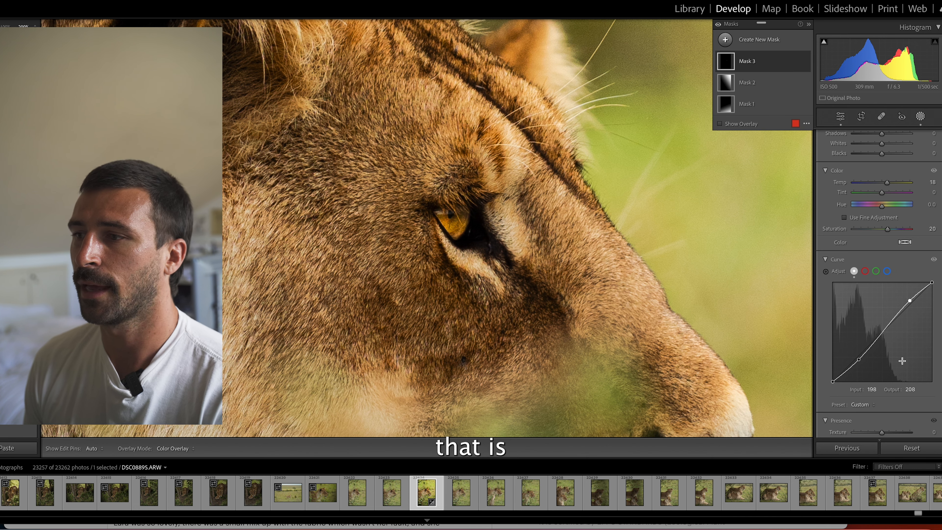
{"action": "scroll", "coordinate": [901, 362], "scroll_direction": "down", "scroll_amount": 3}
{"action": "left_click_drag", "start_coordinate": [883, 363], "coordinate": [883, 373]}
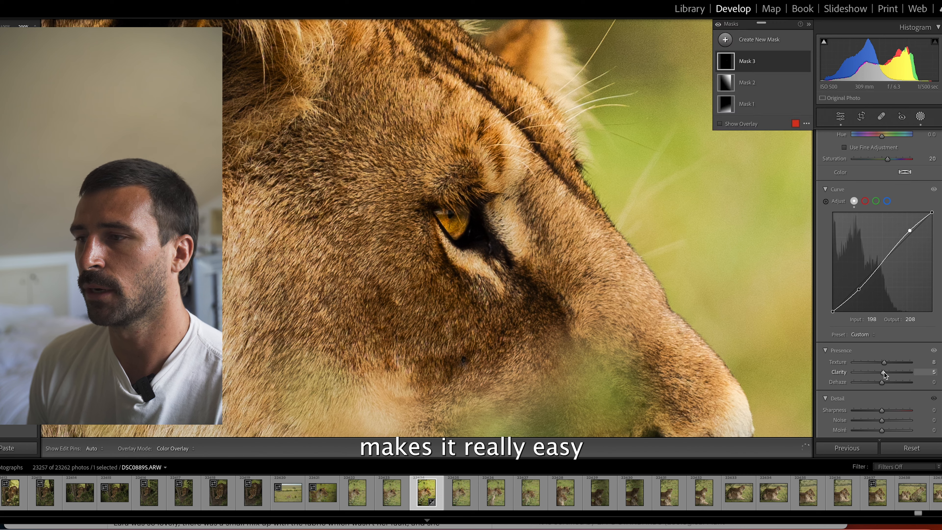
{"action": "left_click", "coordinate": [919, 116]}
View the whole photo and compare the edited version with the unedited one several times.
{"action": "left_click", "coordinate": [510, 194]}
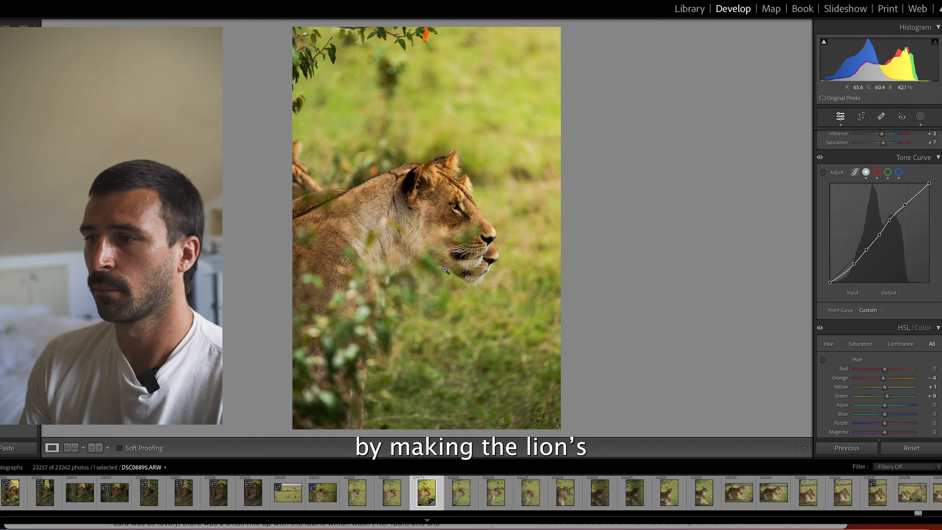
{"action": "key", "text": "backslash"}
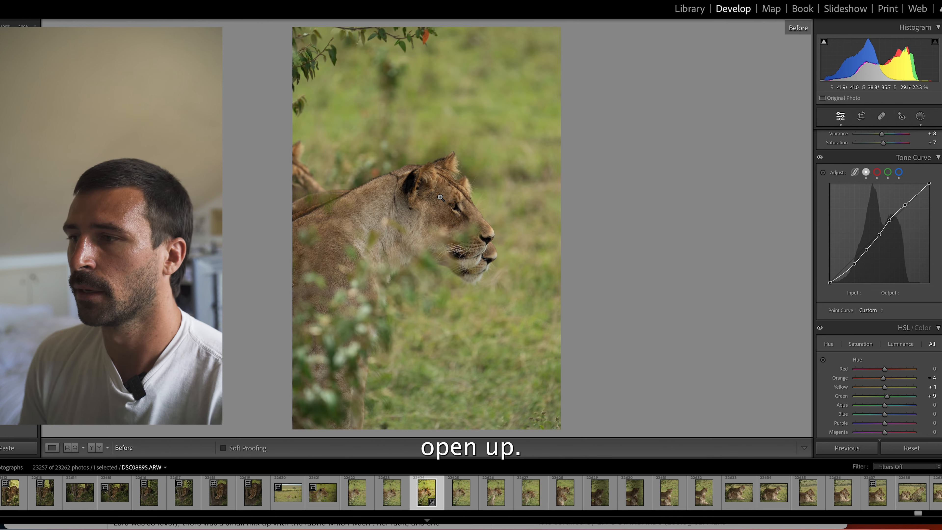
{"action": "key", "text": "backslash"}
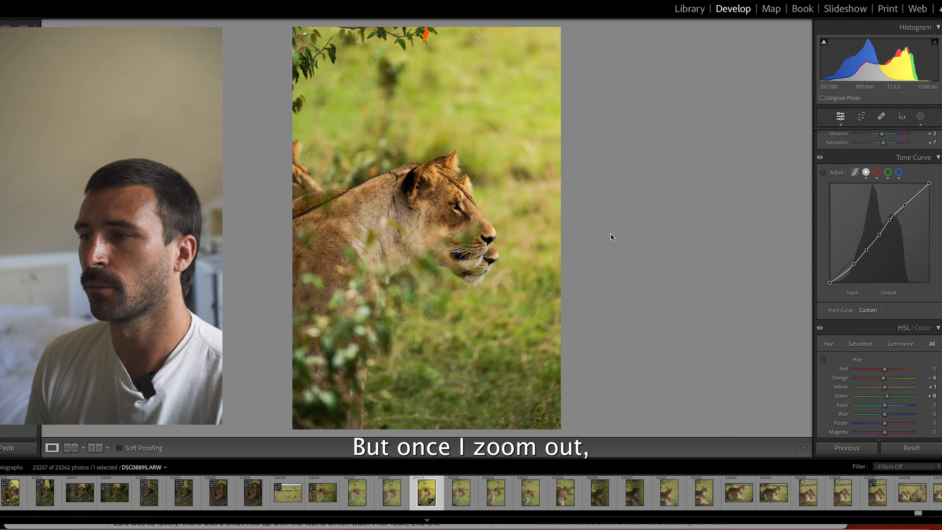
{"action": "key", "text": "backslash"}
{"action": "key", "text": "backslash"}
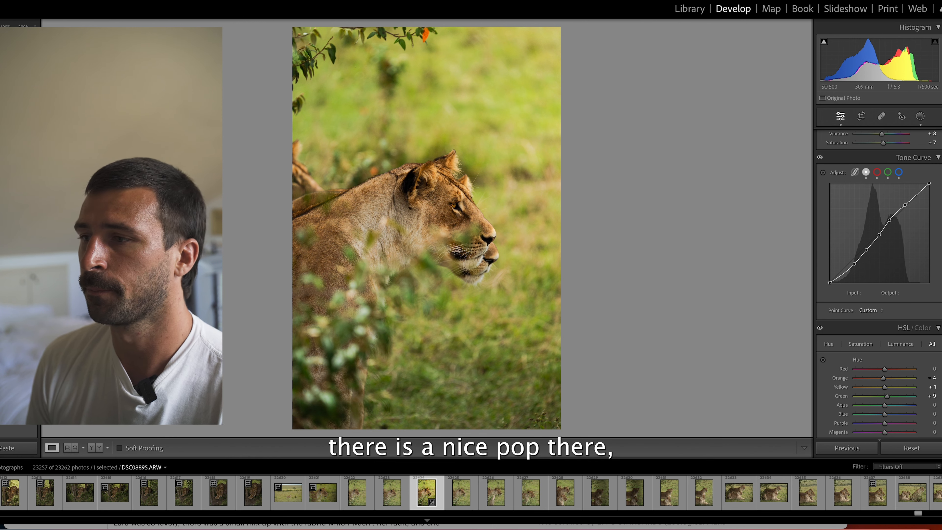
{"action": "key", "text": "backslash"}
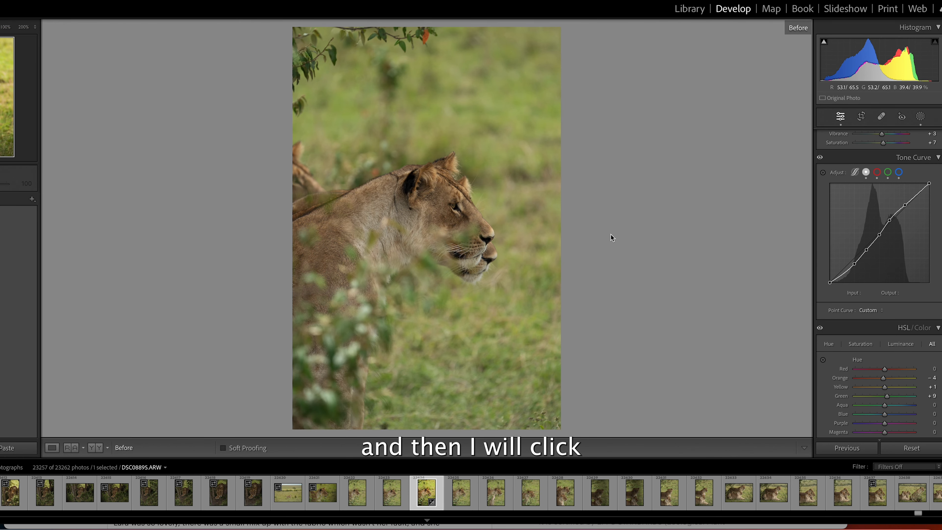
{"action": "key", "text": "backslash"}
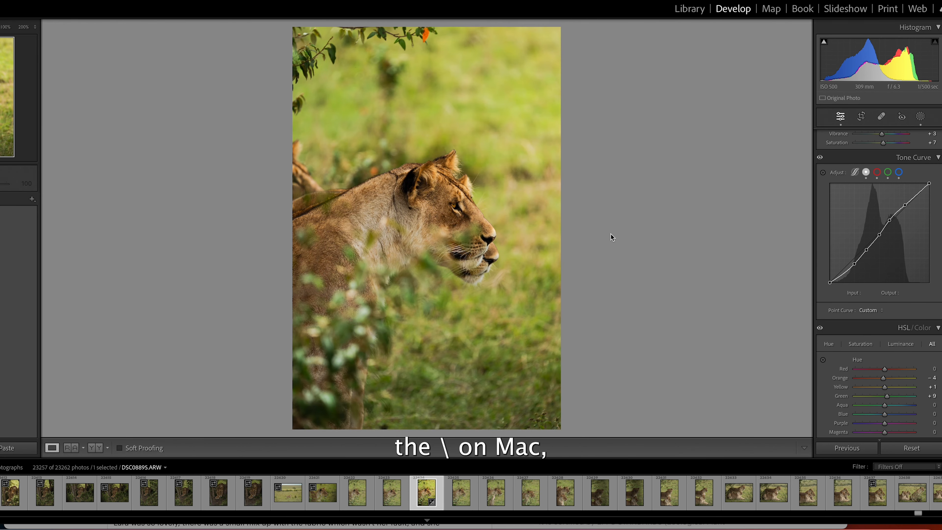
{"action": "key", "text": "backslash"}
{"action": "key", "text": "backslash"}
Brush a mask over the lioness's back and shoulder with size 8 and darken it to Exposure −0.15.
{"action": "key", "text": "k"}
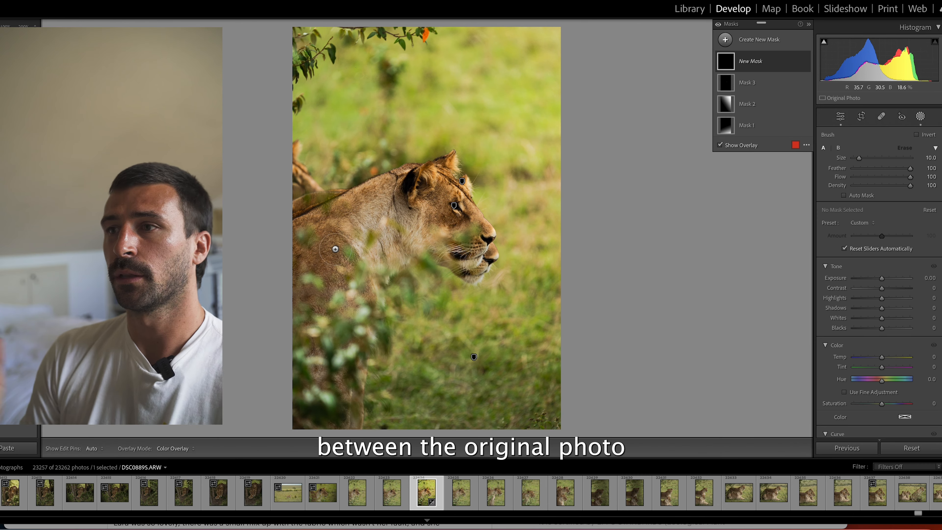
{"action": "scroll", "coordinate": [335, 249], "scroll_direction": "down", "scroll_amount": 2}
{"action": "mouse_move", "coordinate": [335, 249]}
{"action": "left_mouse_down"}
{"action": "mouse_move", "coordinate": [317, 294]}
{"action": "mouse_move", "coordinate": [307, 247]}
{"action": "mouse_move", "coordinate": [324, 223]}
{"action": "mouse_move", "coordinate": [376, 191]}
{"action": "mouse_move", "coordinate": [310, 319]}
{"action": "mouse_move", "coordinate": [303, 275]}
{"action": "mouse_move", "coordinate": [335, 285]}
{"action": "mouse_move", "coordinate": [310, 228]}
{"action": "mouse_move", "coordinate": [316, 198]}
{"action": "mouse_move", "coordinate": [303, 225]}
{"action": "mouse_move", "coordinate": [361, 210]}
{"action": "mouse_move", "coordinate": [354, 216]}
{"action": "mouse_move", "coordinate": [388, 192]}
{"action": "mouse_move", "coordinate": [319, 261]}
{"action": "left_mouse_up"}
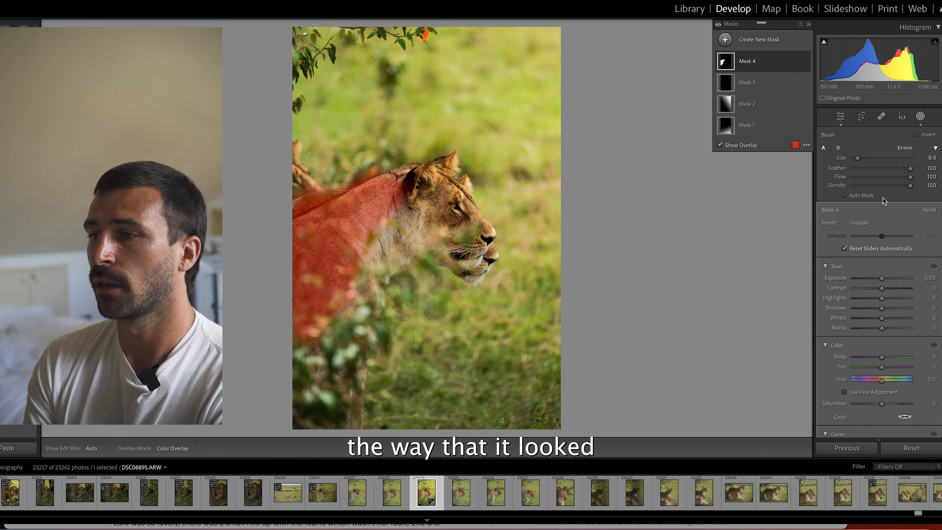
{"action": "left_click_drag", "start_coordinate": [882, 279], "coordinate": [881, 279]}
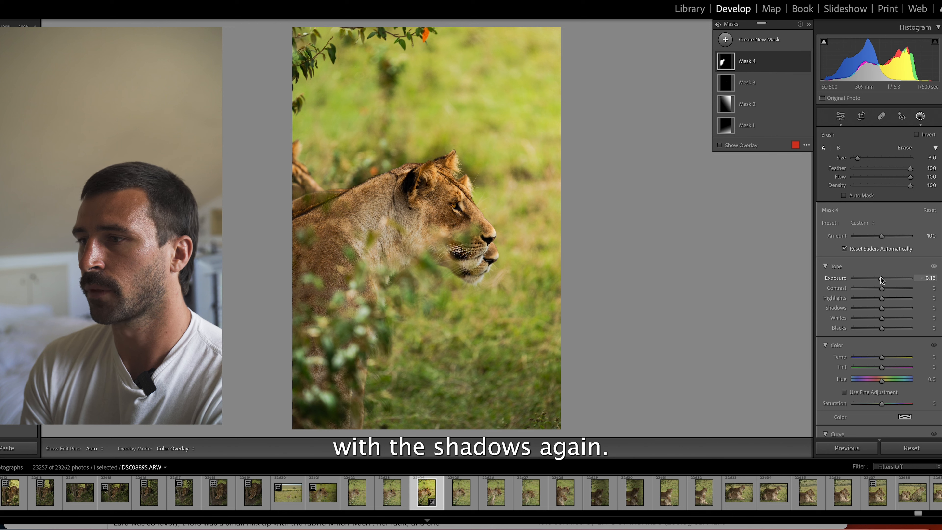
{"action": "left_click", "coordinate": [918, 115]}
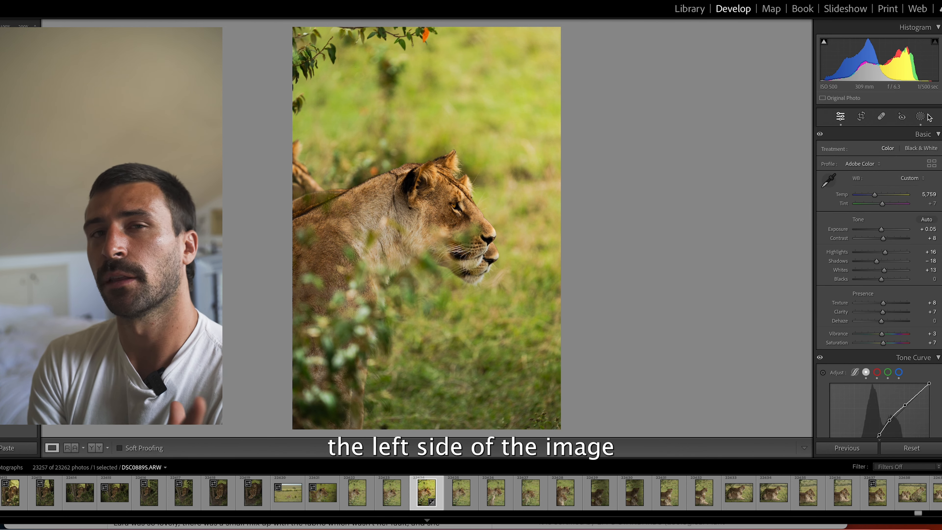
Paint a separate brush mask over the lioness's neck, ear and face.
{"action": "left_click", "coordinate": [921, 116]}
{"action": "left_click", "coordinate": [755, 39]}
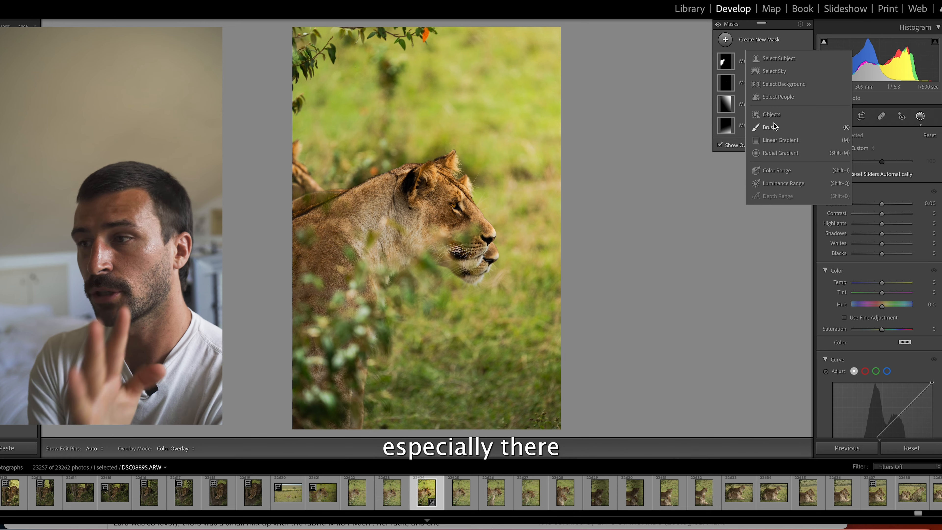
{"action": "left_click", "coordinate": [770, 127]}
{"action": "mouse_move", "coordinate": [386, 259]}
{"action": "left_mouse_down"}
{"action": "mouse_move", "coordinate": [393, 209]}
{"action": "mouse_move", "coordinate": [424, 184]}
{"action": "mouse_move", "coordinate": [438, 230]}
{"action": "mouse_move", "coordinate": [470, 245]}
{"action": "left_mouse_up"}
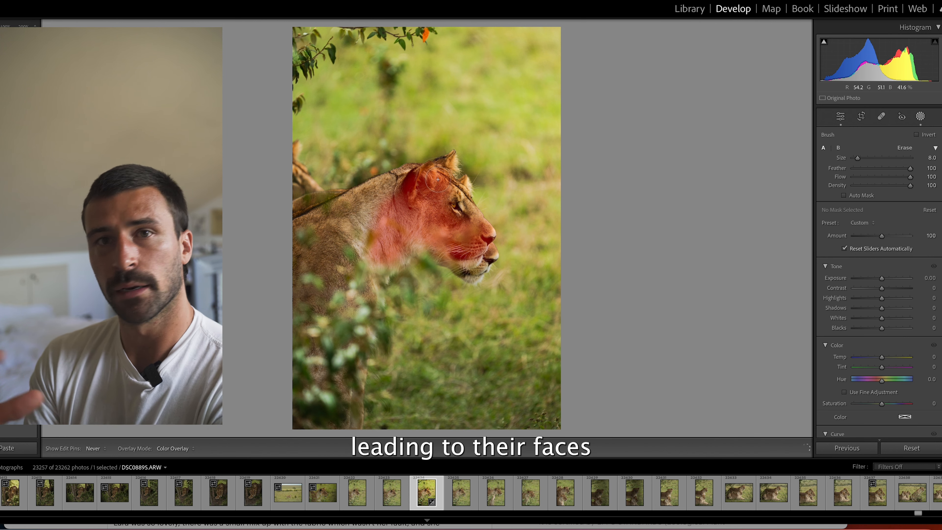
{"action": "left_click_drag", "start_coordinate": [407, 220], "coordinate": [402, 227]}
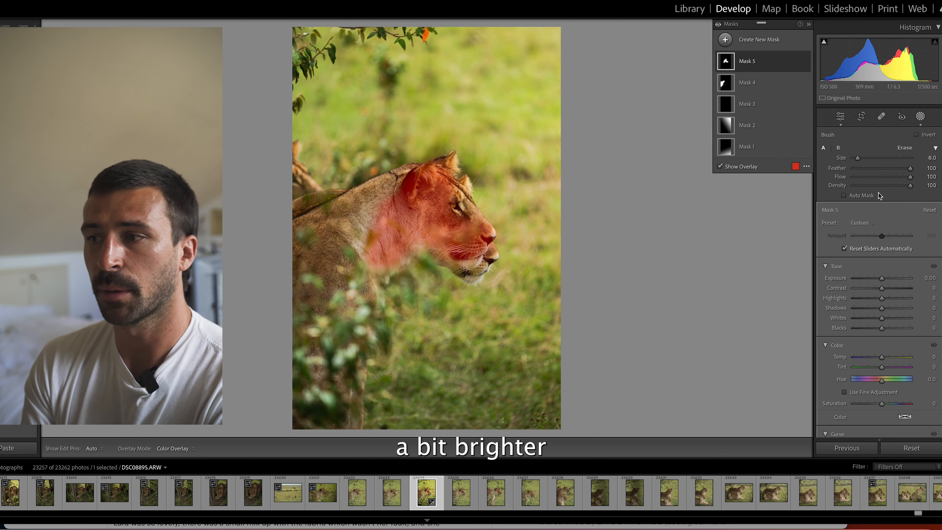
Brighten the neck and face mask with Exposure 0.08, Texture 8 and Clarity 5.
{"action": "left_click_drag", "start_coordinate": [882, 276], "coordinate": [882, 279]}
{"action": "scroll", "coordinate": [893, 394], "scroll_direction": "down", "scroll_amount": 5}
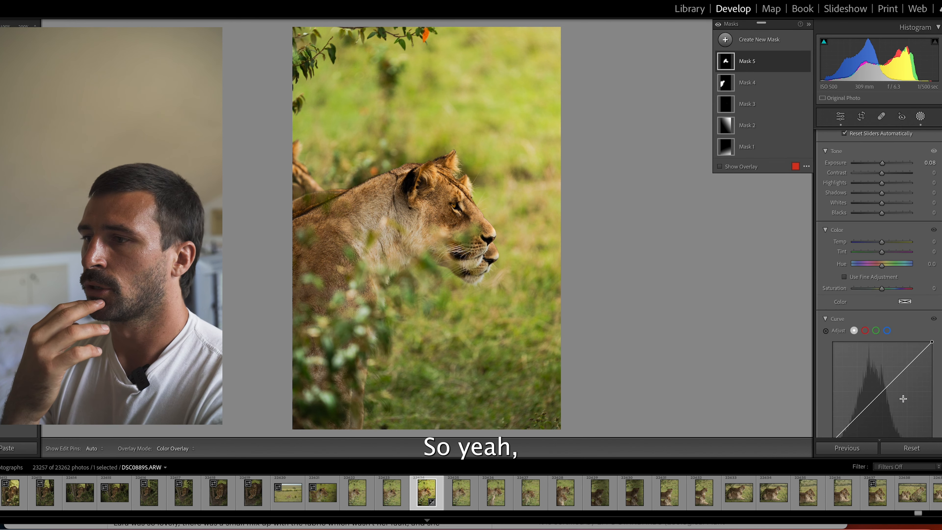
{"action": "scroll", "coordinate": [893, 395], "scroll_direction": "down", "scroll_amount": 2}
{"action": "left_click_drag", "start_coordinate": [881, 356], "coordinate": [884, 368]}
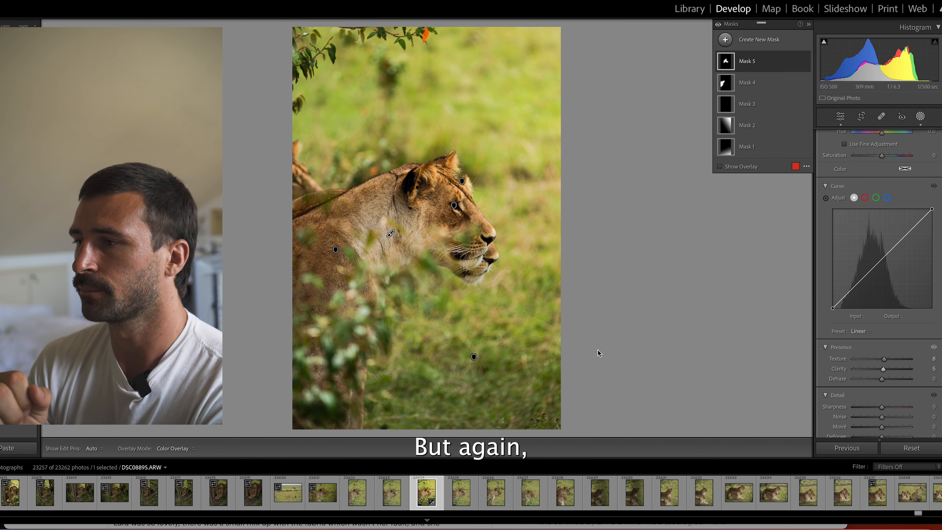
{"action": "left_click", "coordinate": [920, 117]}
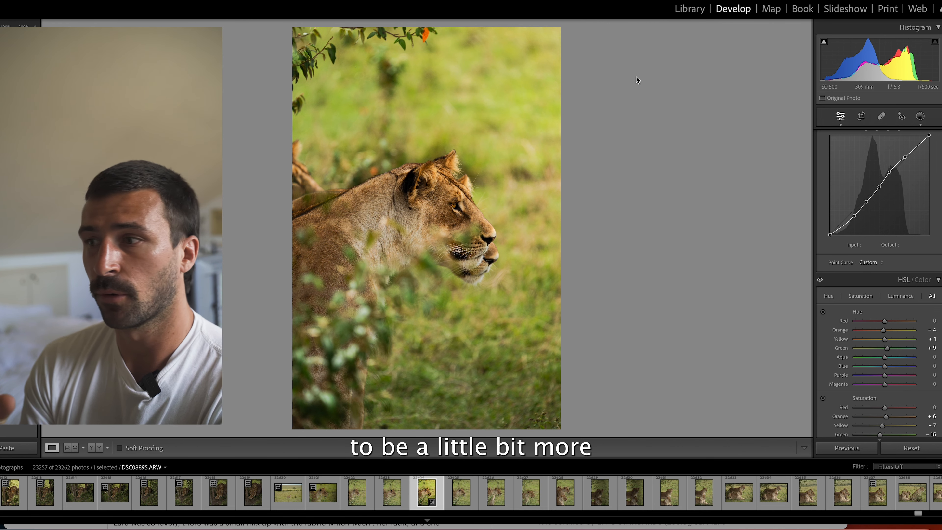
Add a linear gradient mask from the photo's lower left up to the lioness's head and darken it to Exposure −0.14.
{"action": "left_click", "coordinate": [920, 117]}
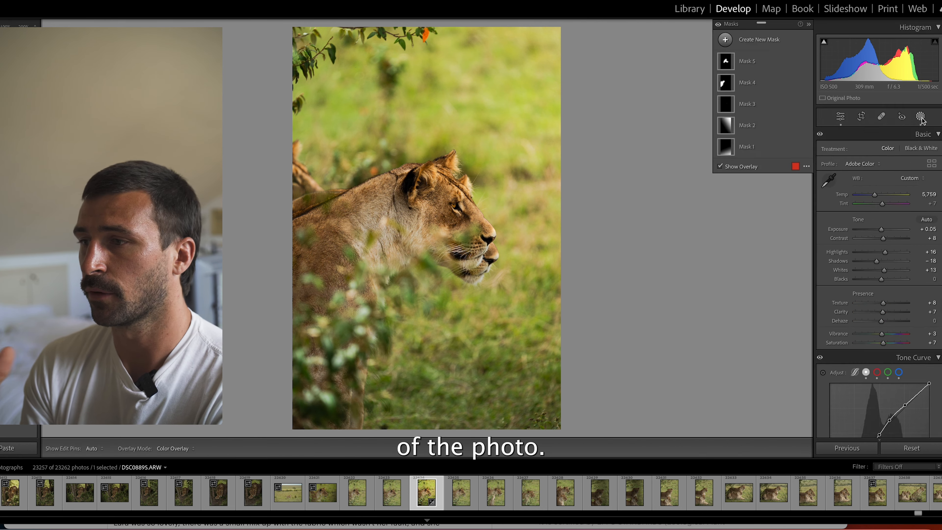
{"action": "left_click", "coordinate": [749, 41]}
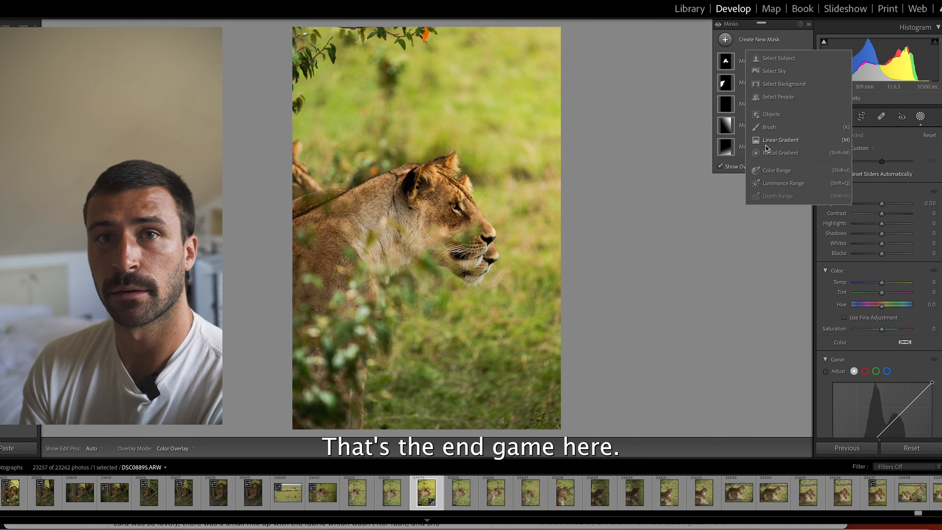
{"action": "left_click", "coordinate": [781, 145]}
{"action": "left_click_drag", "start_coordinate": [293, 307], "coordinate": [443, 197]}
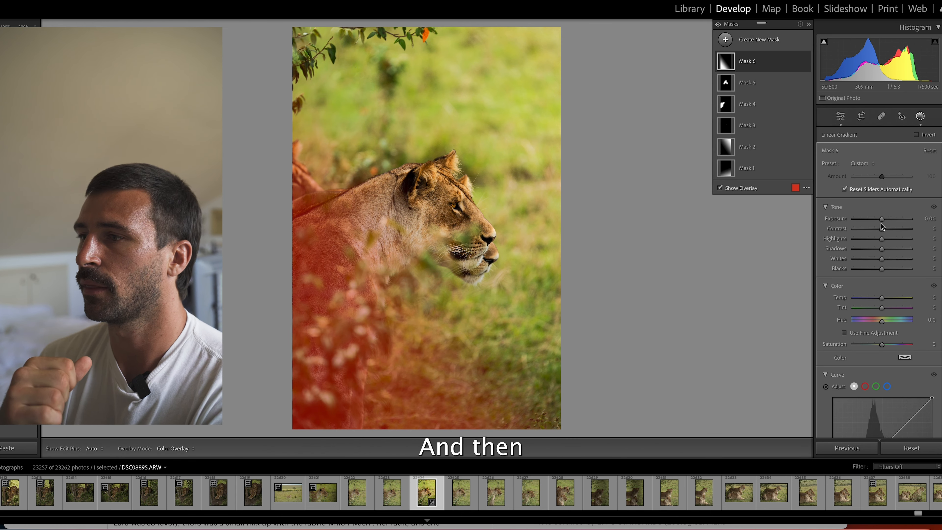
{"action": "left_click_drag", "start_coordinate": [881, 218], "coordinate": [882, 220]}
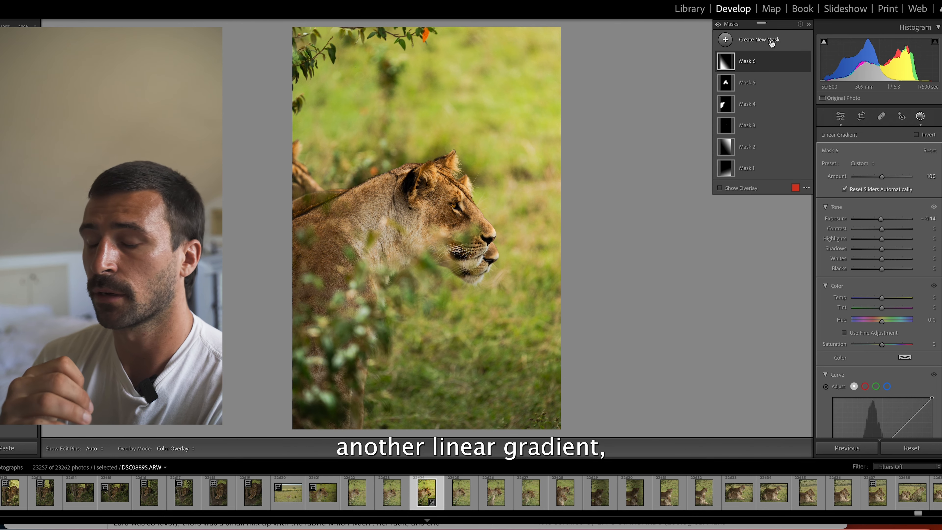
{"action": "left_click", "coordinate": [840, 116]}
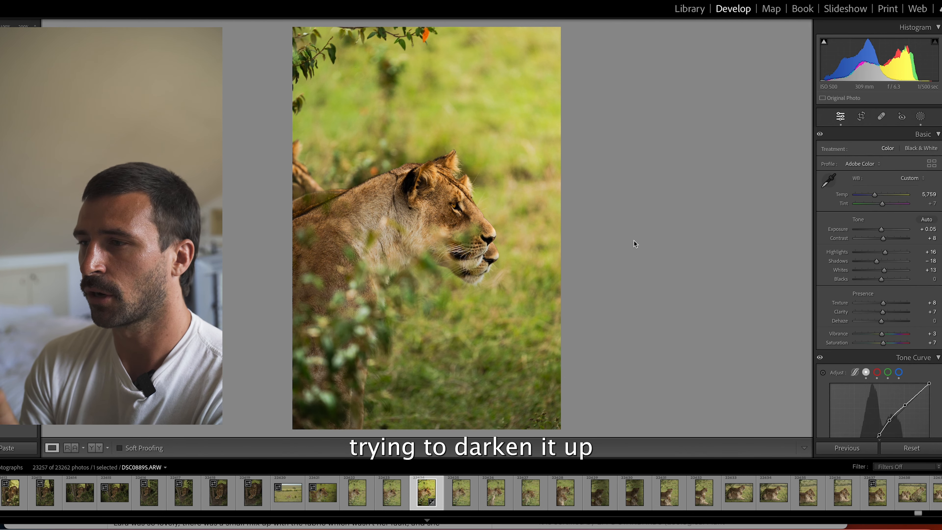
Examine the finished edit against a dimmed and a black surround, and in full screen with close-ups of the fur and face.
{"action": "key", "text": "l"}
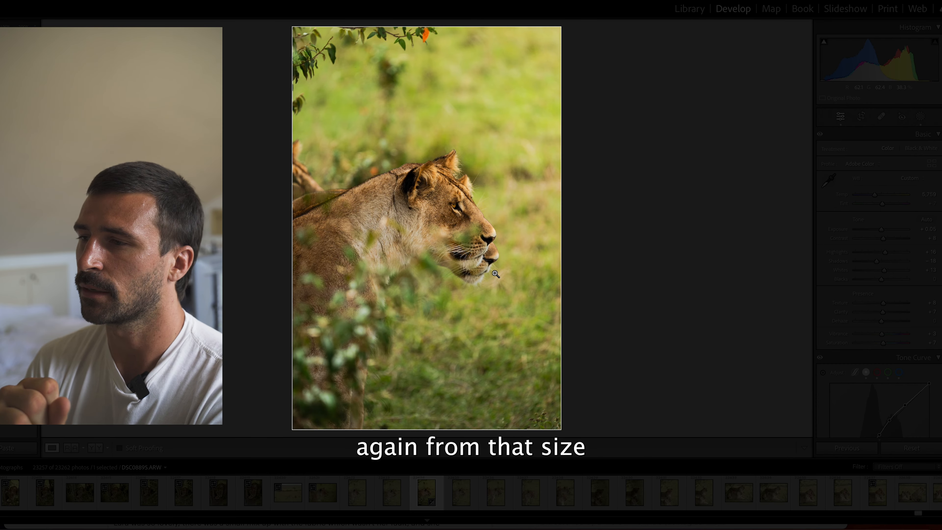
{"action": "key", "text": "l"}
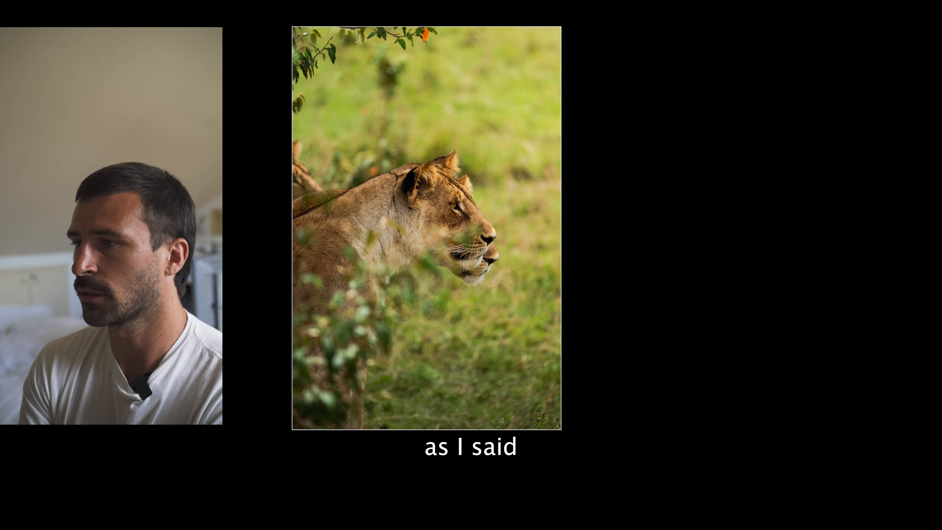
{"action": "key", "text": "l"}
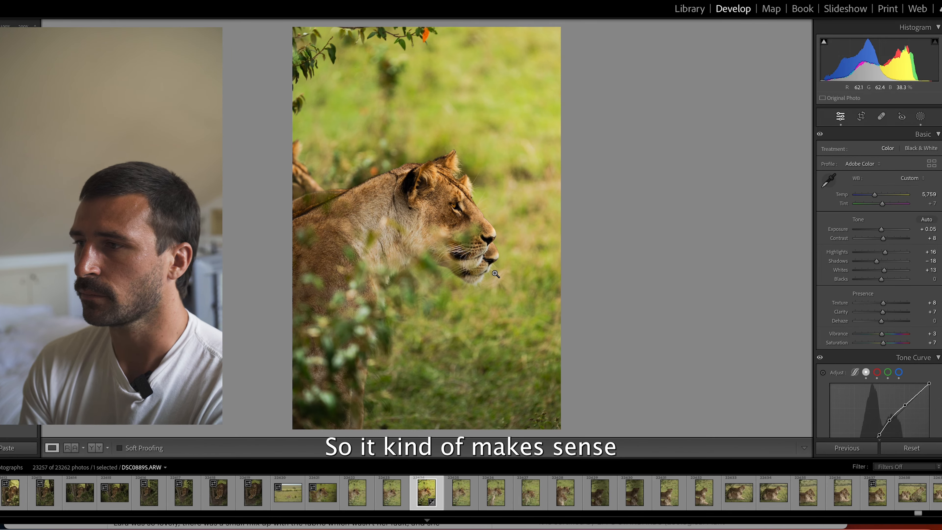
{"action": "key", "text": "f"}
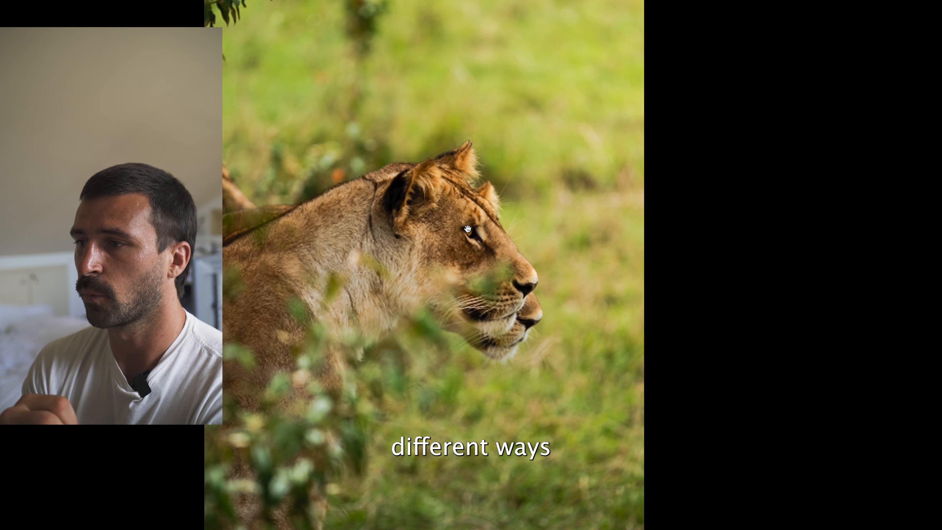
{"action": "left_click", "coordinate": [455, 244]}
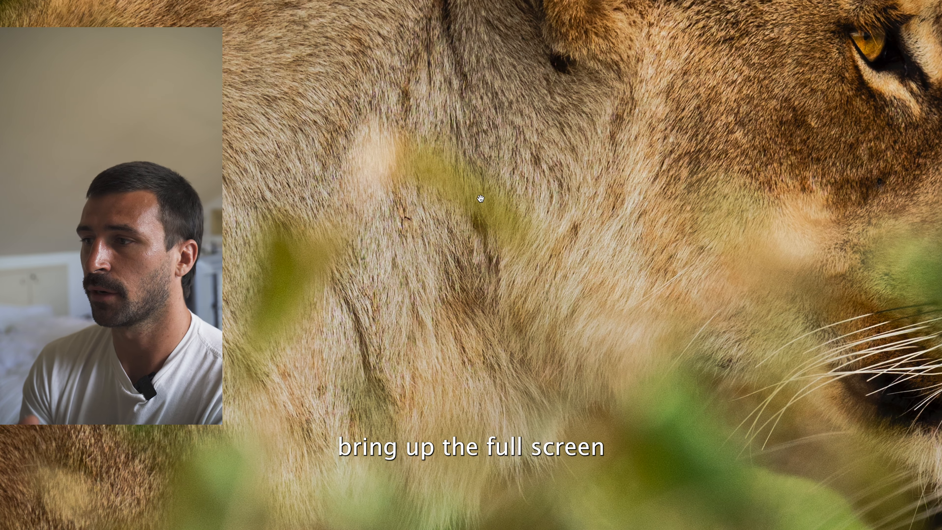
{"action": "left_click", "coordinate": [480, 198]}
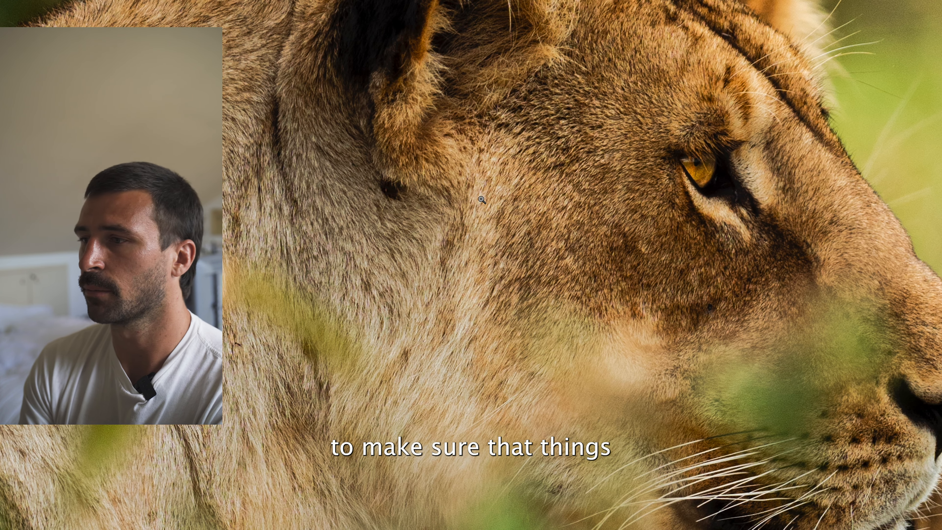